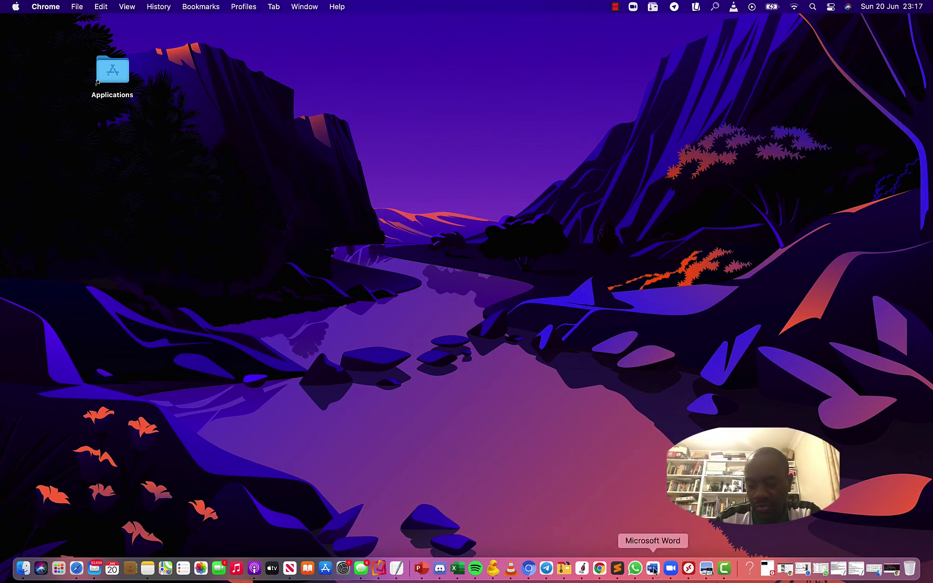
Bring the MaxBounty site to the front and sign in to the affiliate account
click(599, 570)
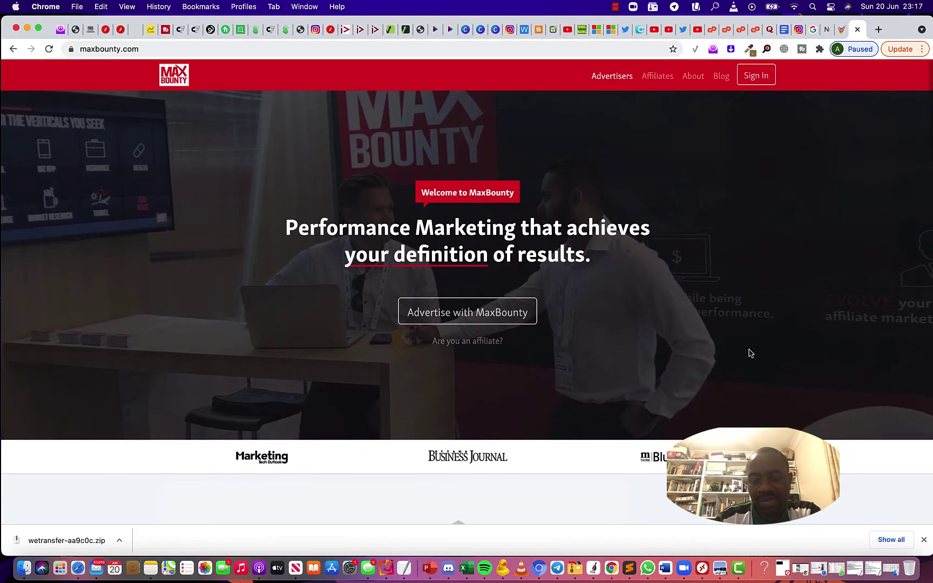
scroll(748, 348, down, 6)
scroll(748, 348, up, 6)
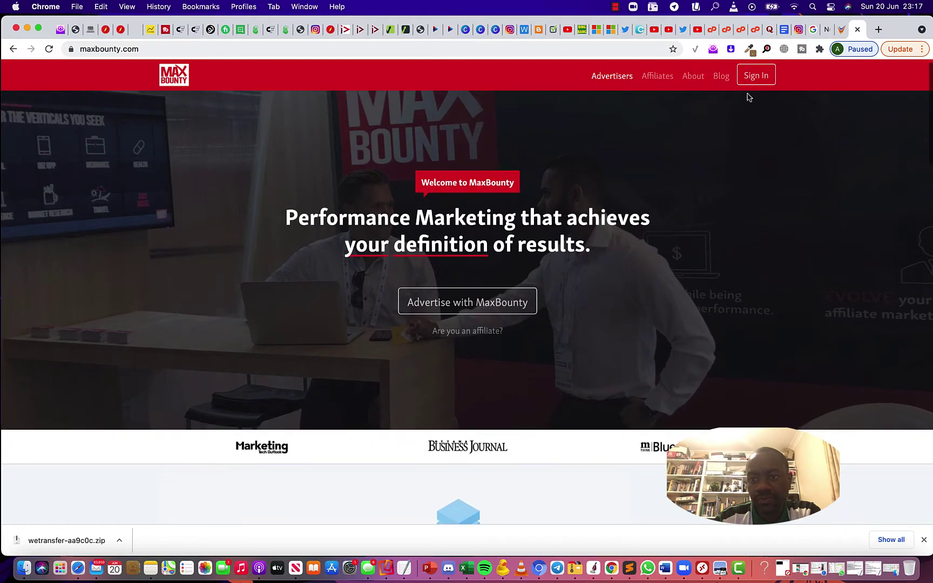
click(756, 79)
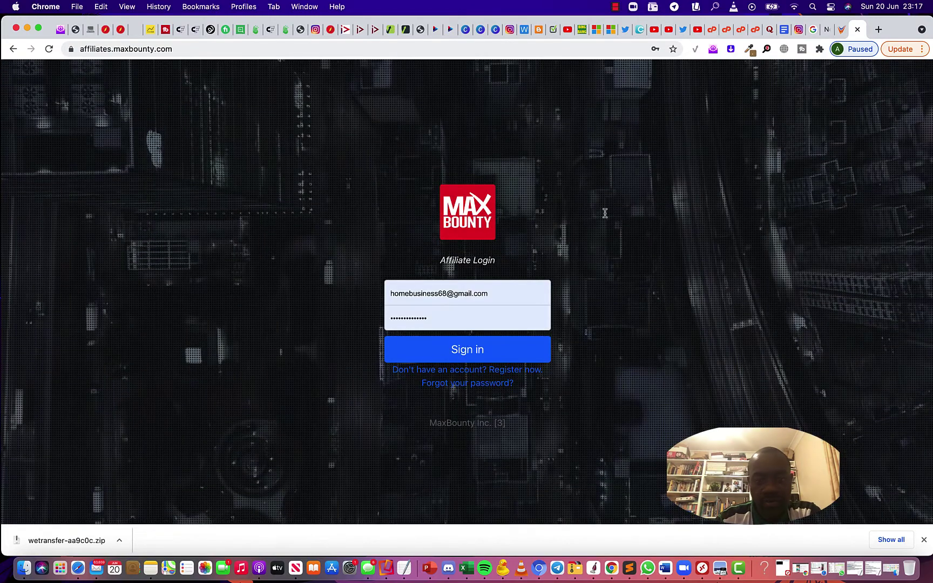
click(498, 352)
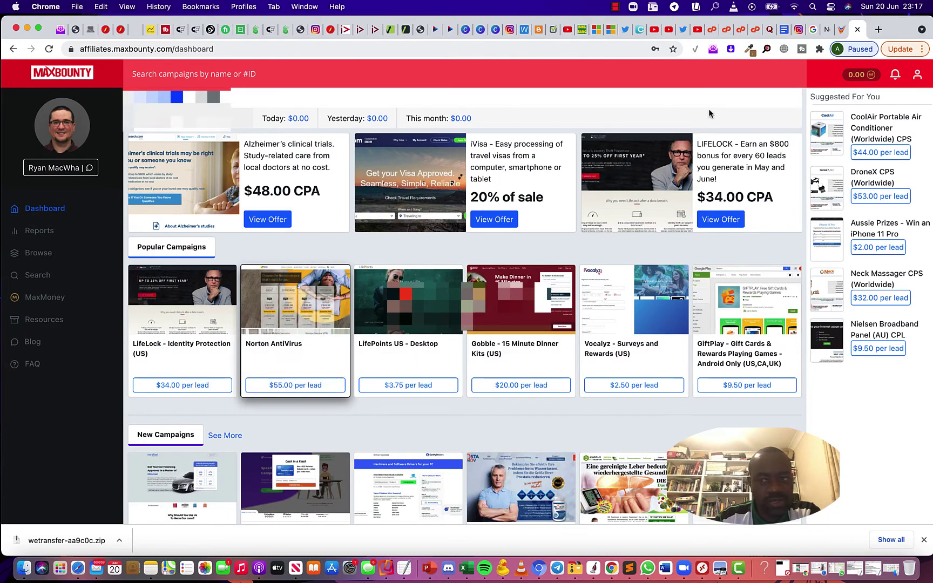
Log out, start a new affiliate registration and answer No to having an account
click(922, 80)
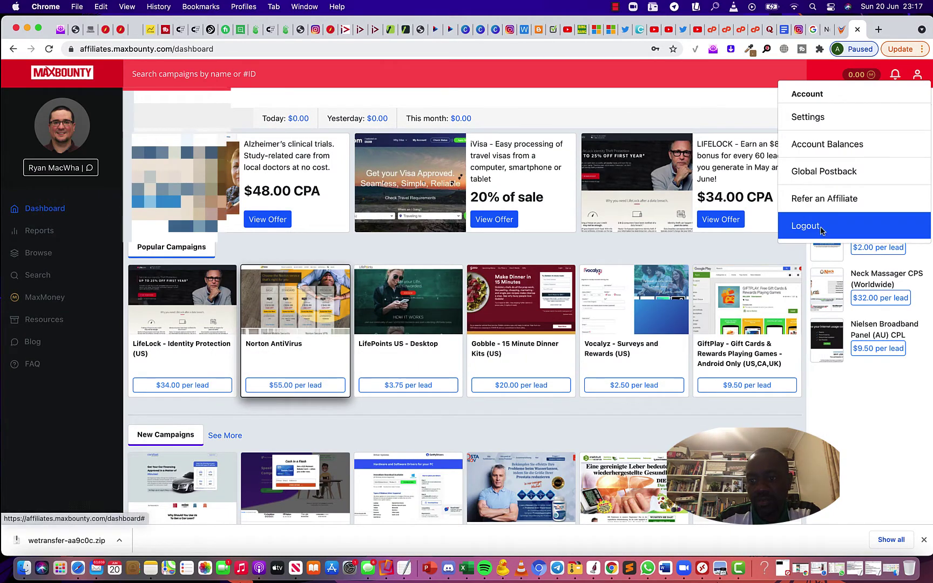
click(816, 227)
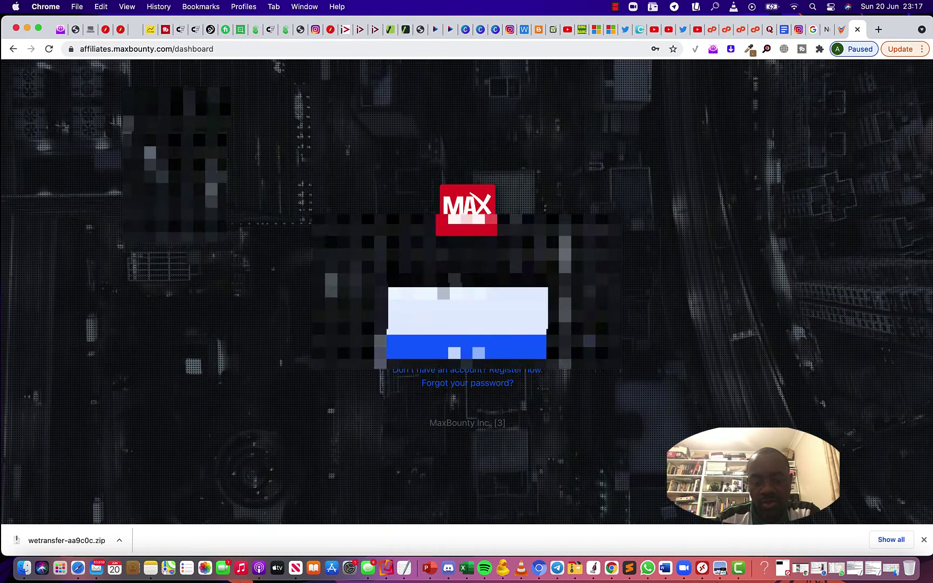
click(498, 371)
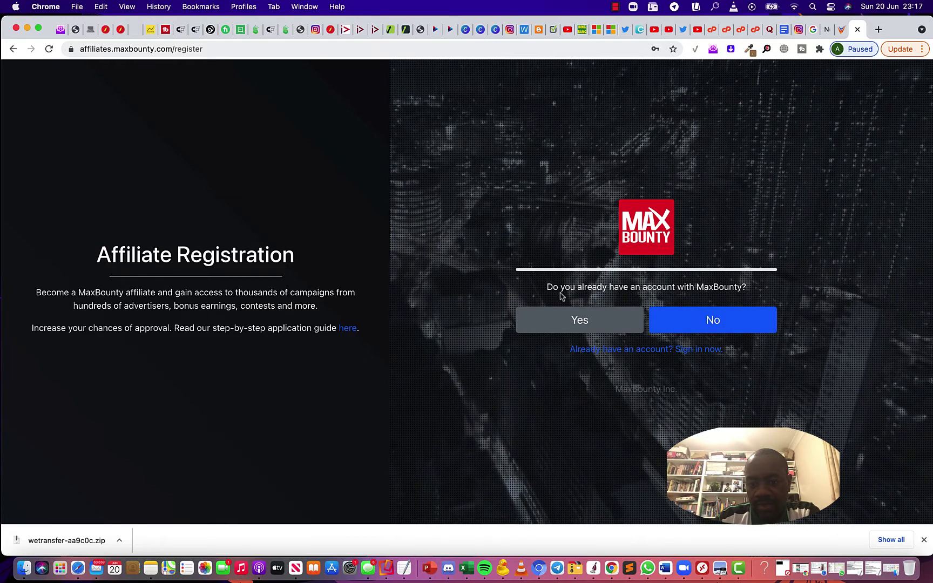
click(716, 321)
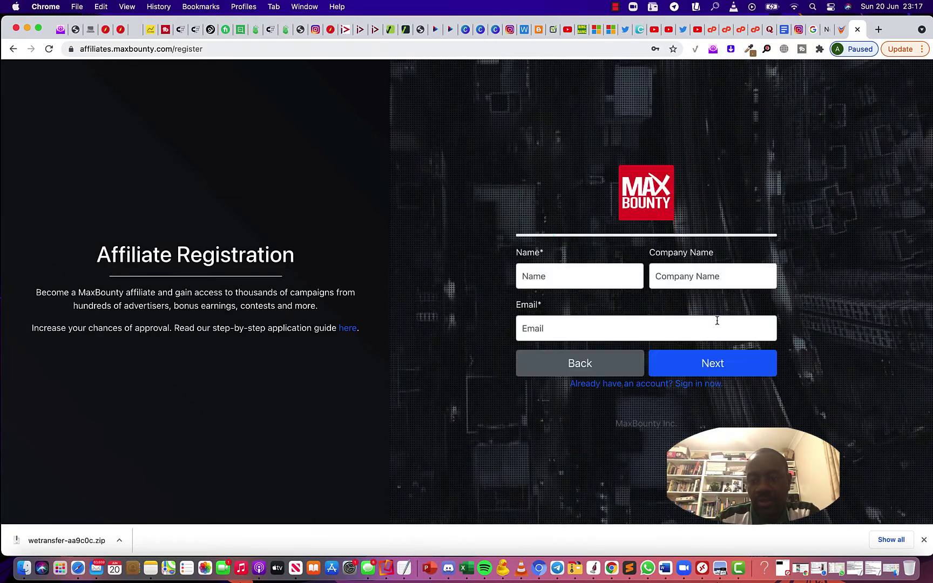
Enter the registrant's full name in the Name field, correcting typos
click(560, 276)
text(AJ)
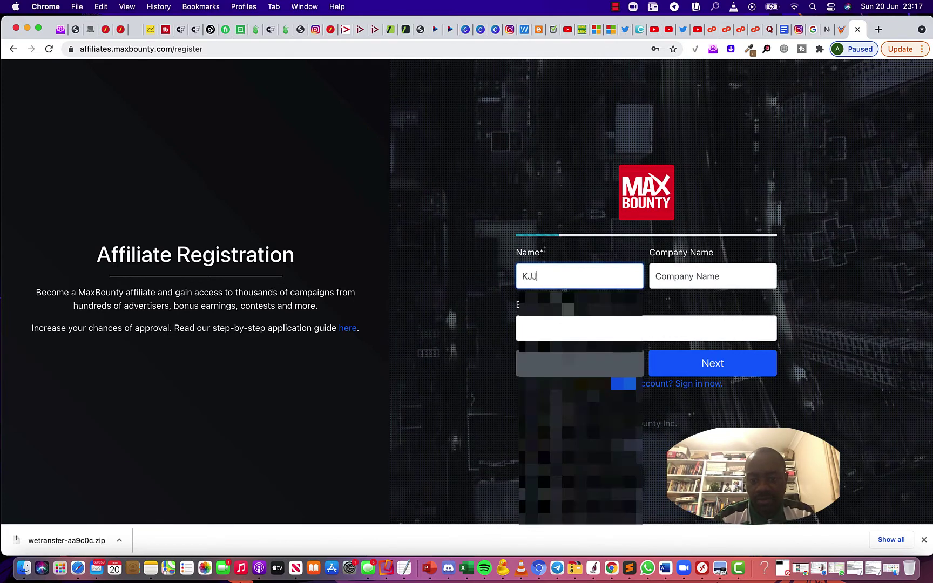
key(BackSpace)
key(BackSpace)
text(j)
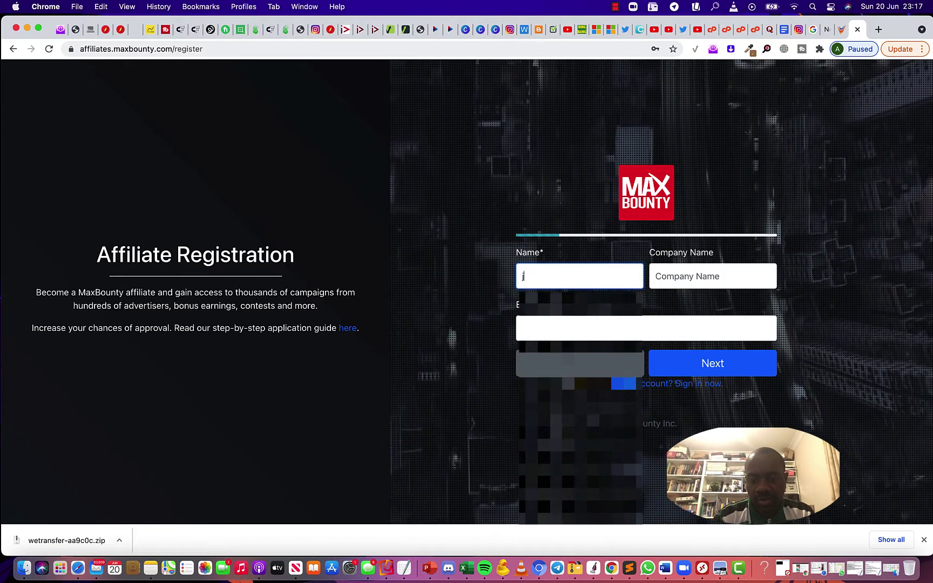
key(BackSpace)
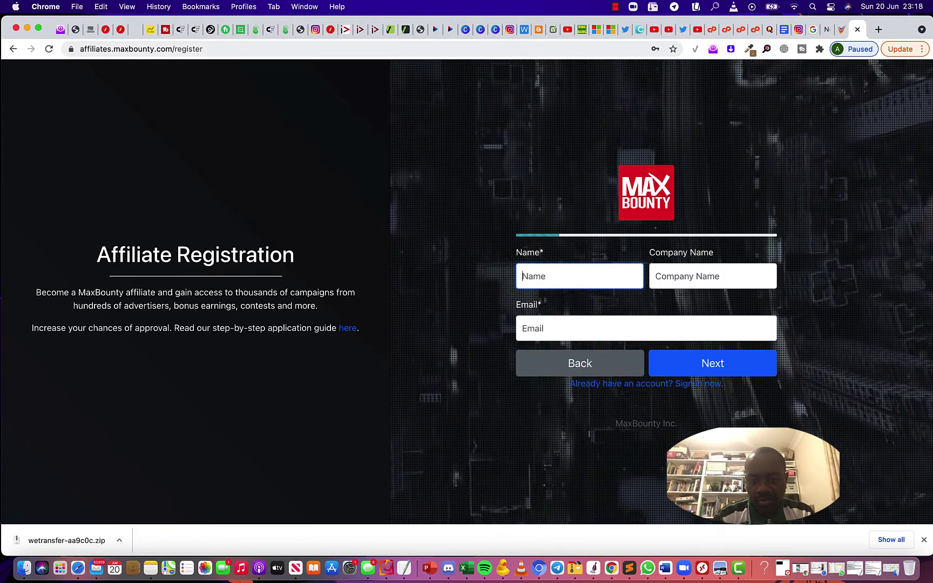
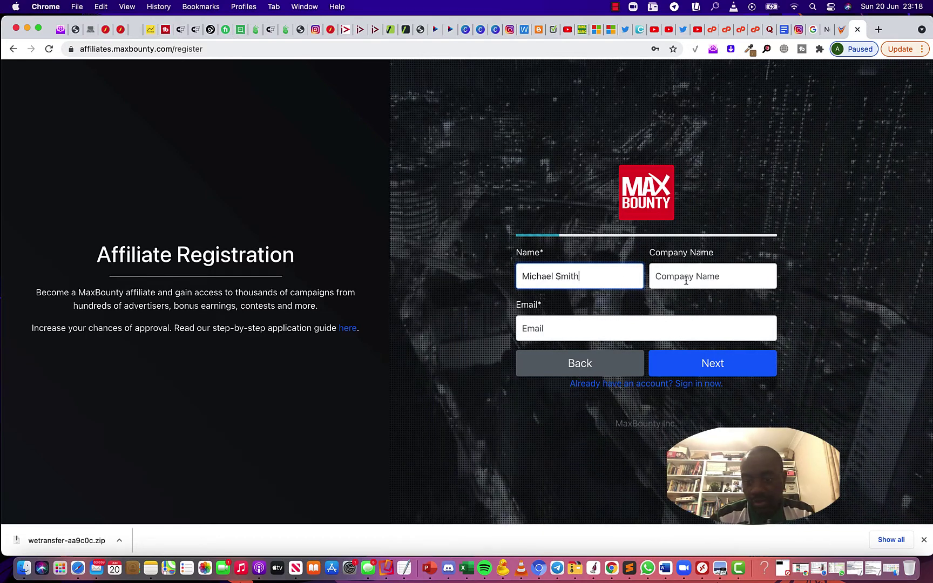
Enter the registrant's e-mail address and submit the first step
click(551, 328)
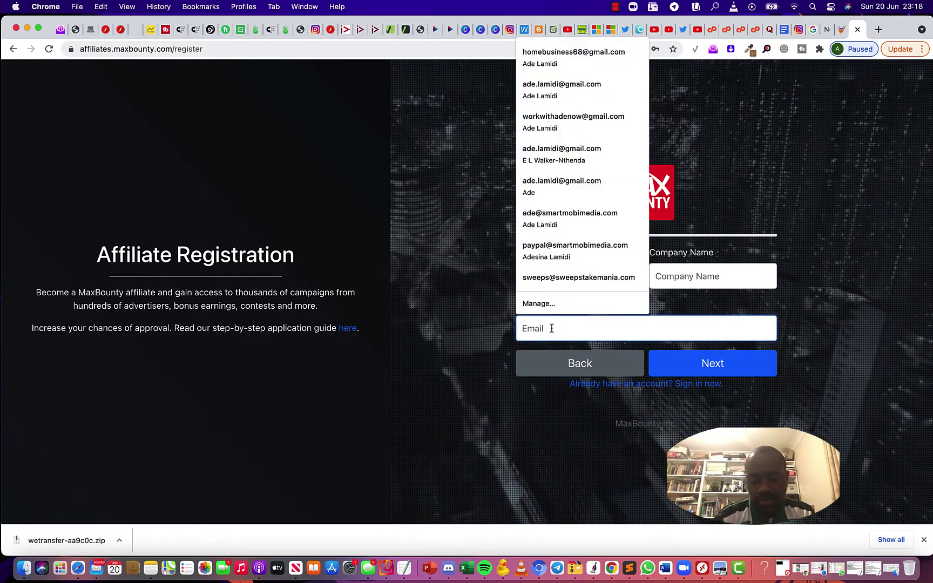
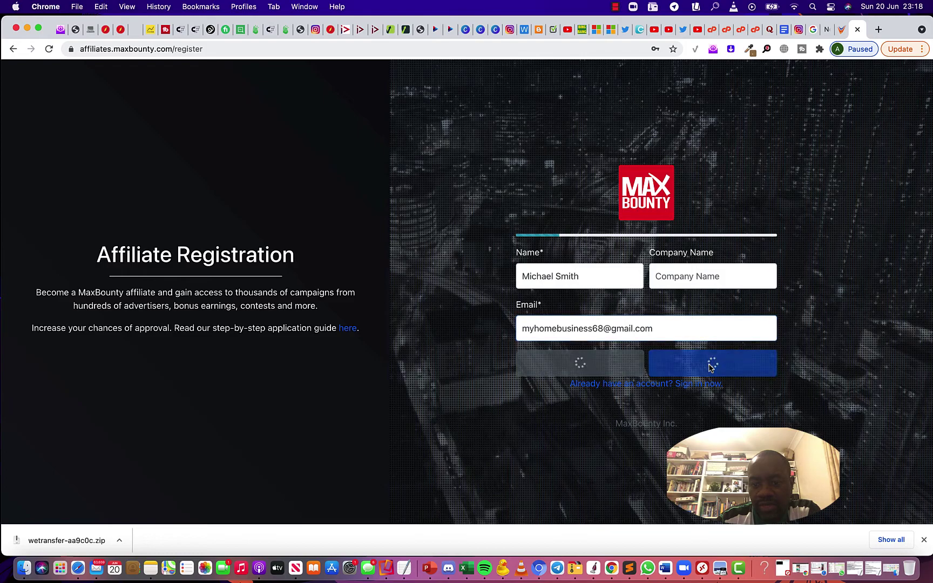
click(709, 364)
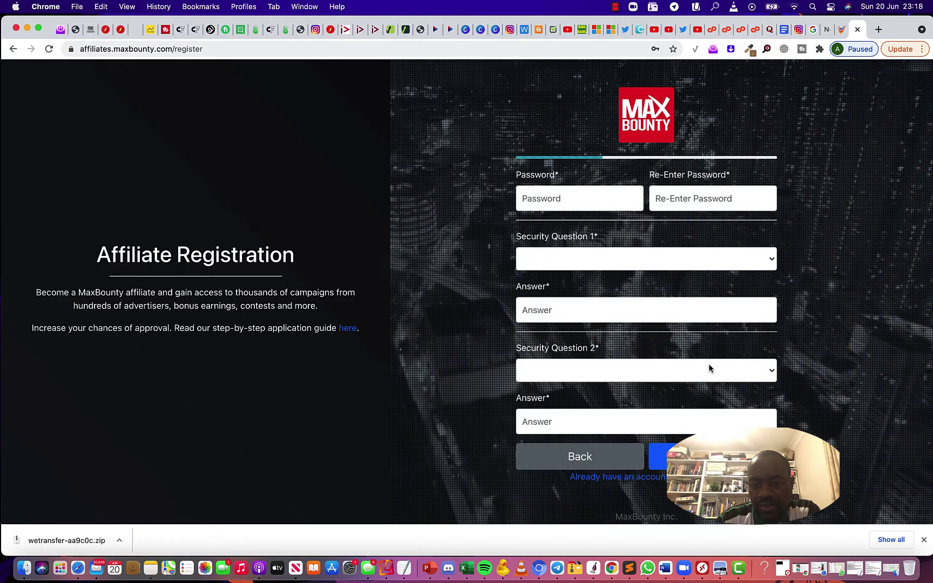
Enter the new account password and confirm it
click(552, 195)
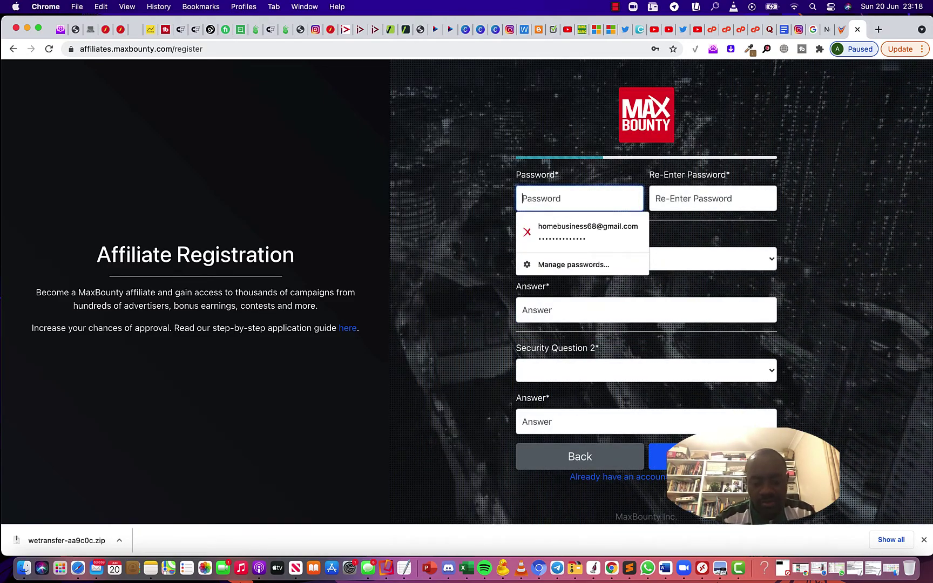
text(••••)
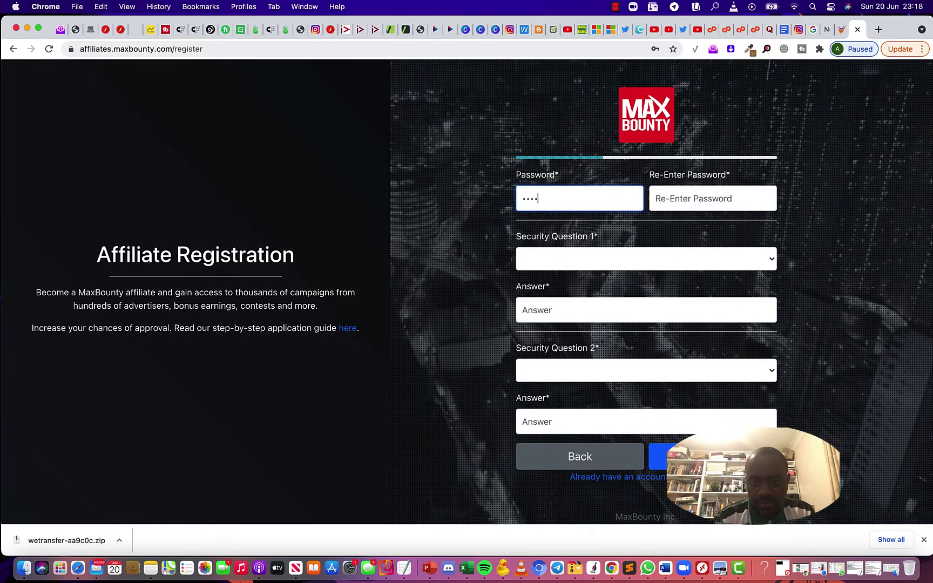
text(•••••)
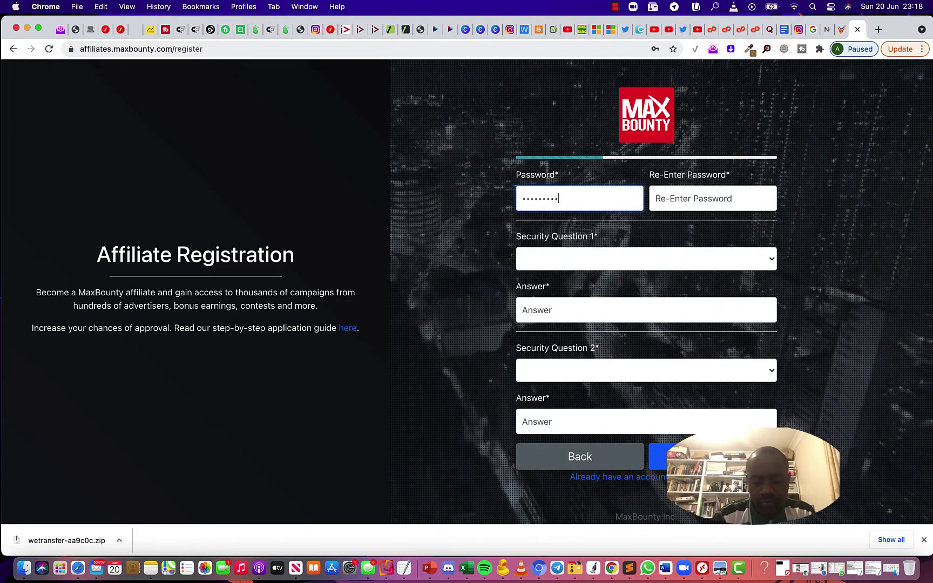
text(••••)
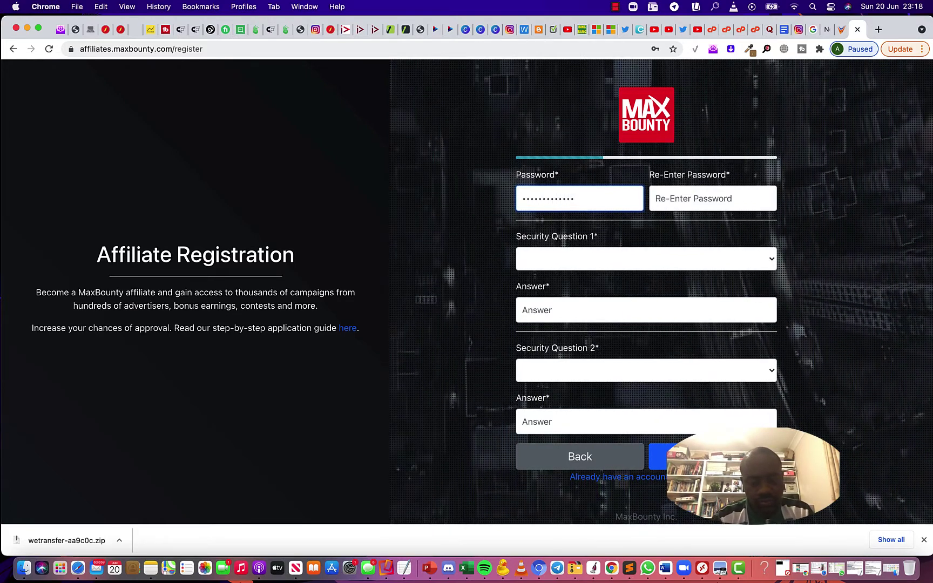
click(693, 205)
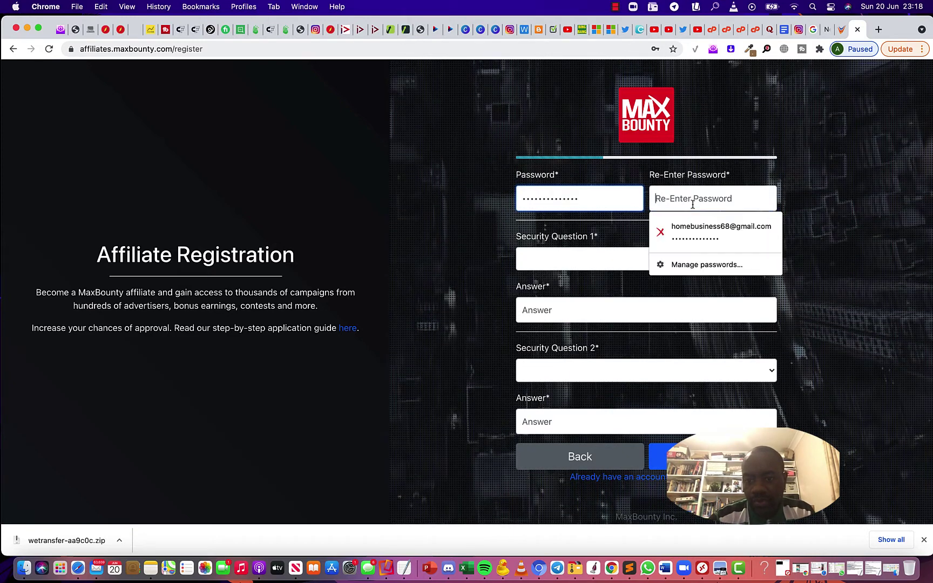
text(••)
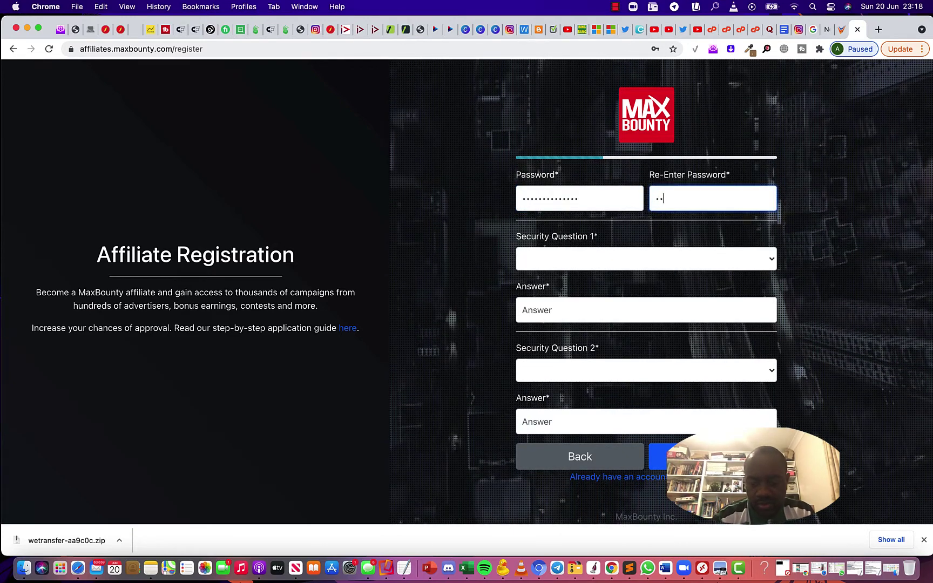
text(•••••)
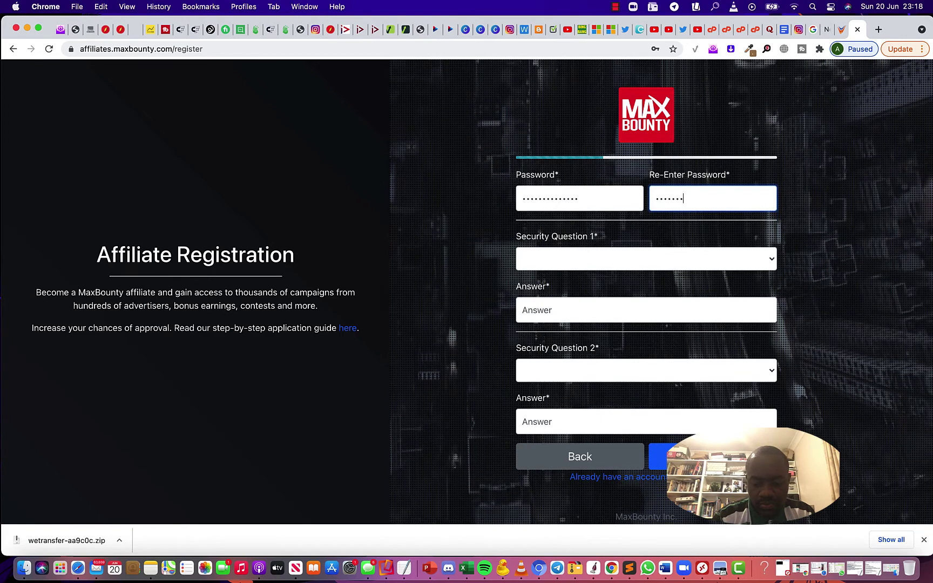
text(•••••••)
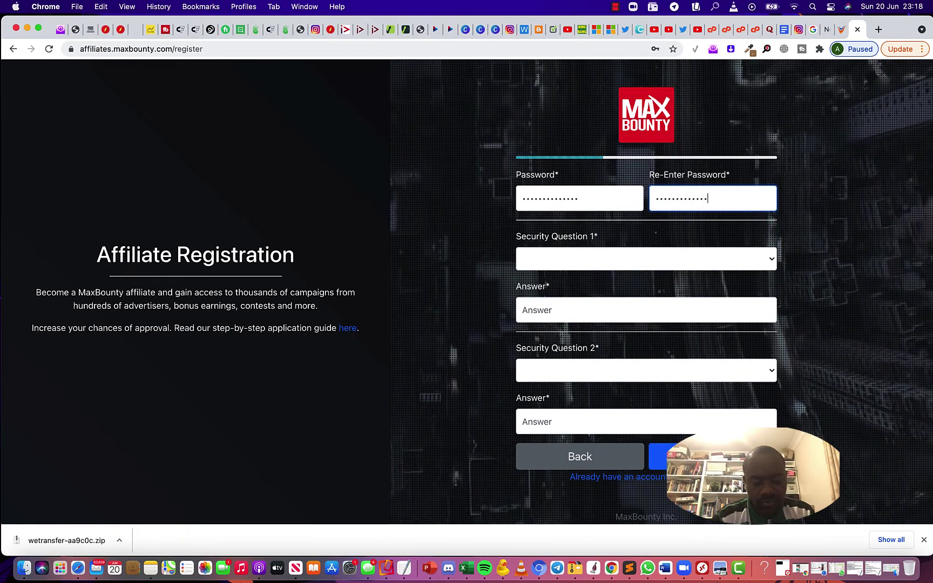
Choose the birth-city and childhood-nickname security questions, enter answers, and continue
click(595, 261)
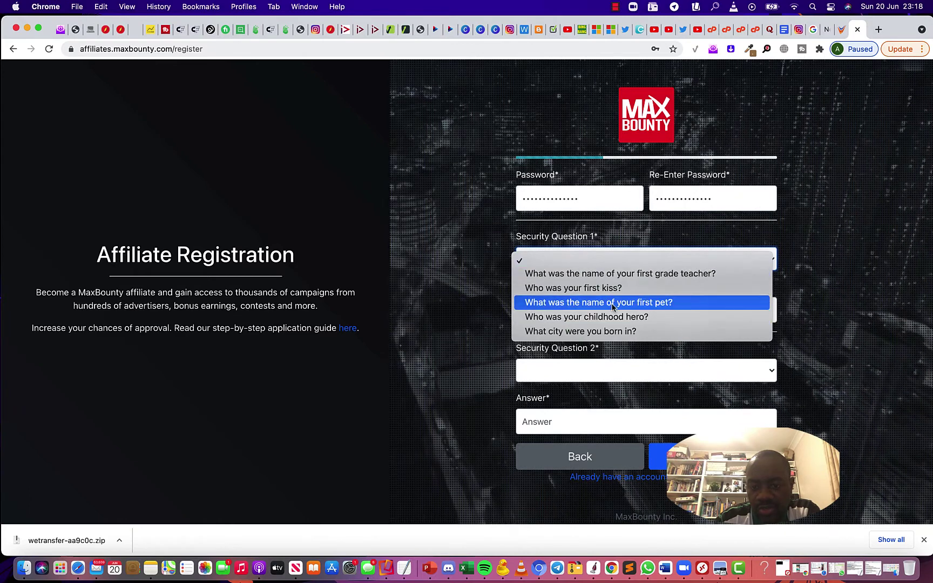
click(621, 331)
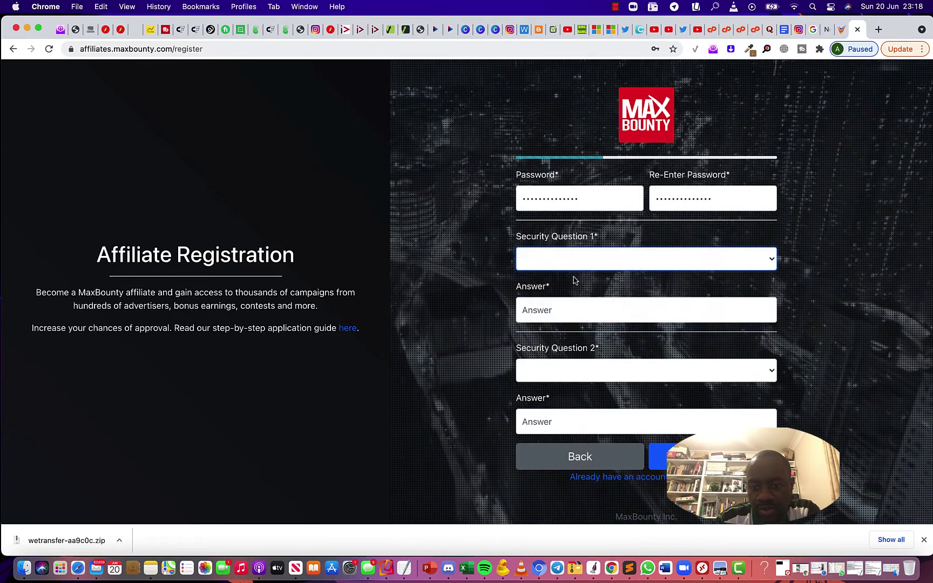
click(576, 306)
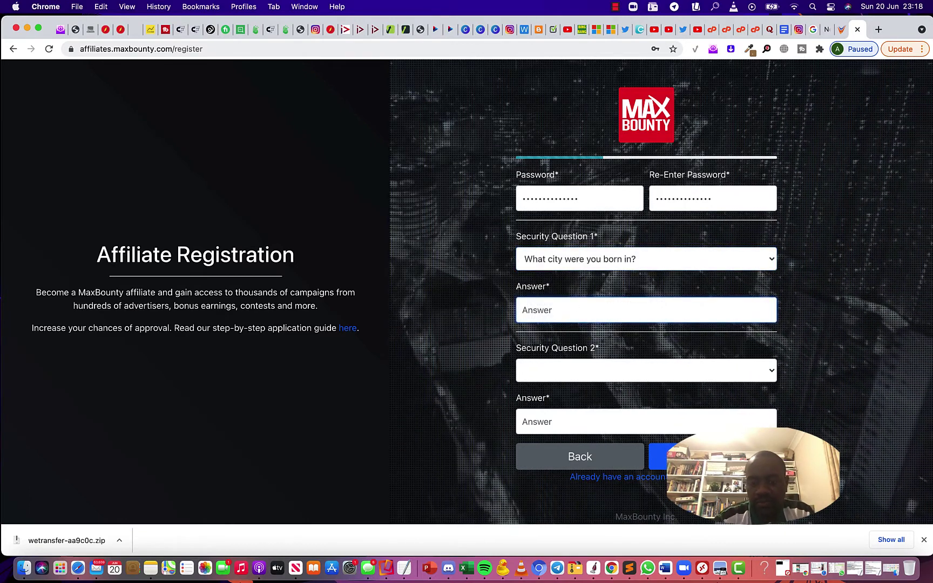
text(London)
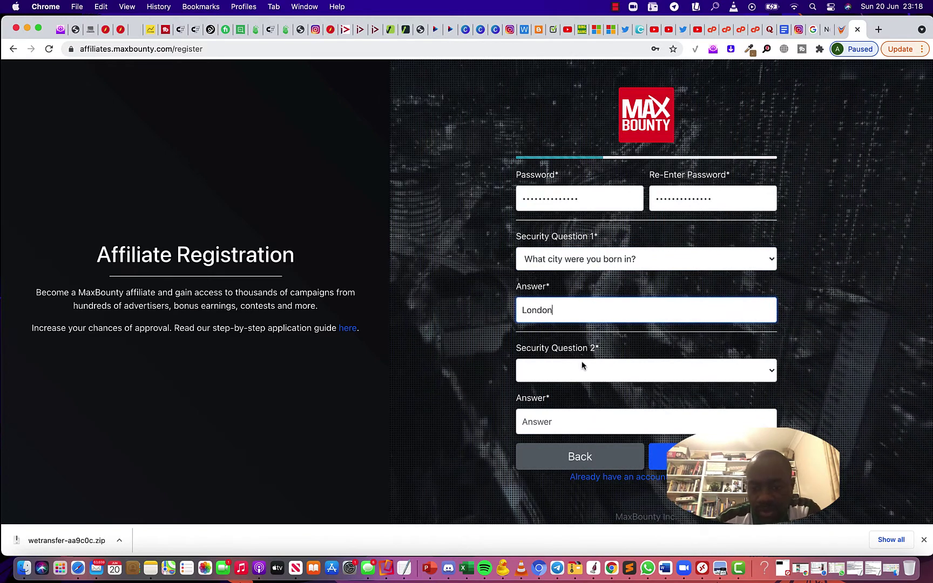
click(582, 362)
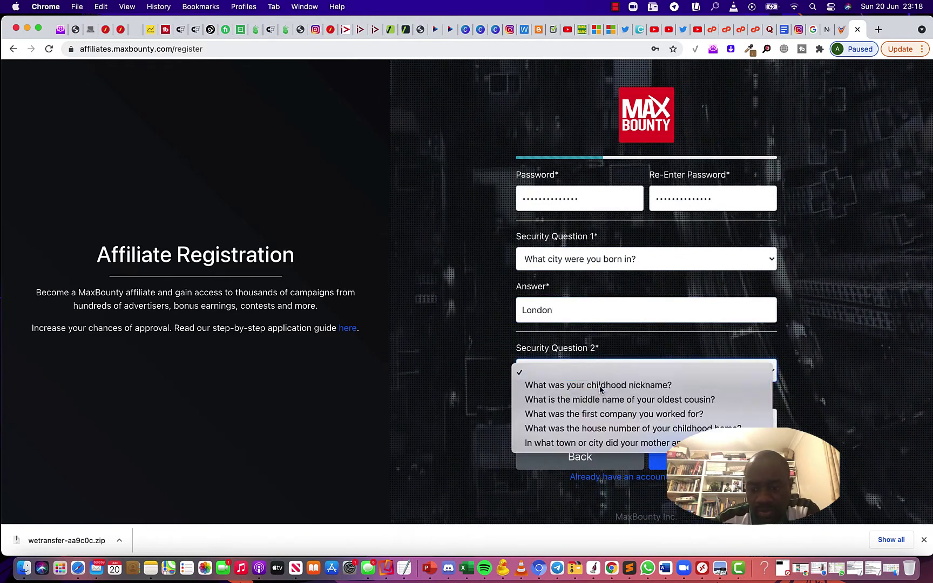
click(600, 385)
click(581, 426)
text(Sn)
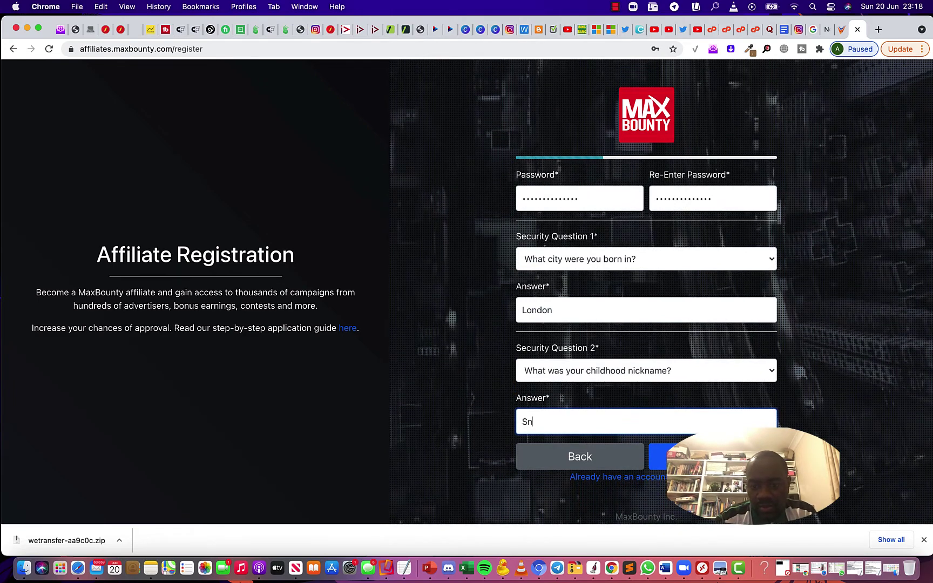
text(oopy)
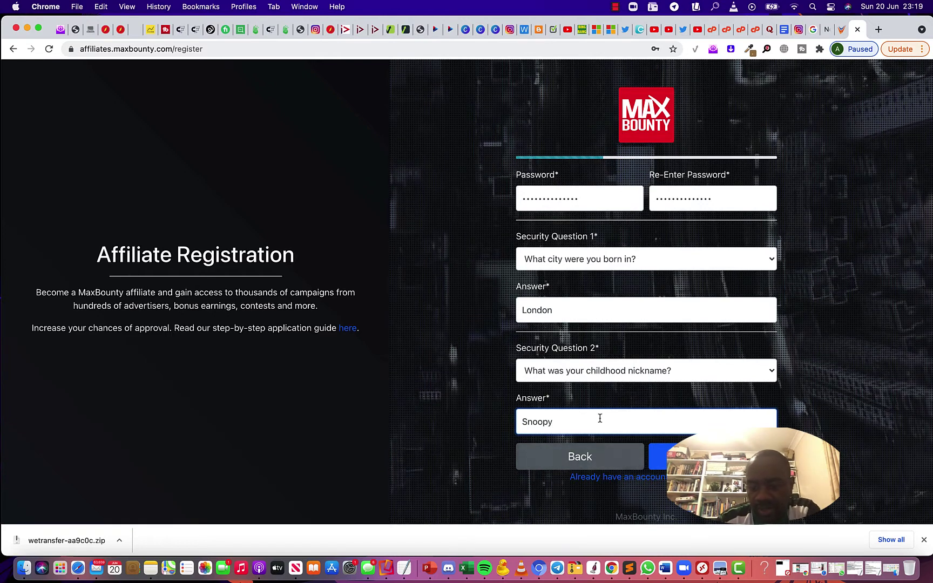
click(675, 457)
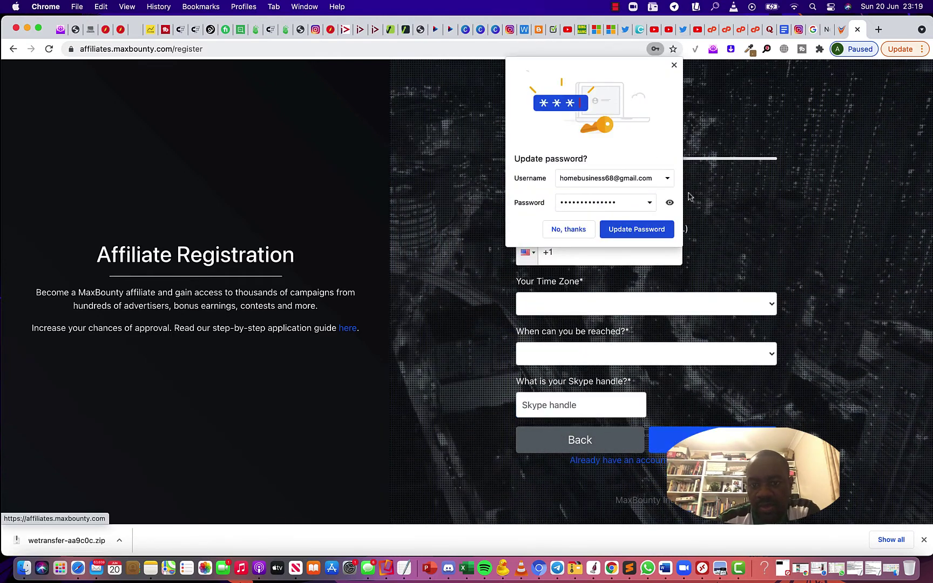
Enter the mobile and alternate phone numbers, both with United Kingdom +44 codes
click(675, 65)
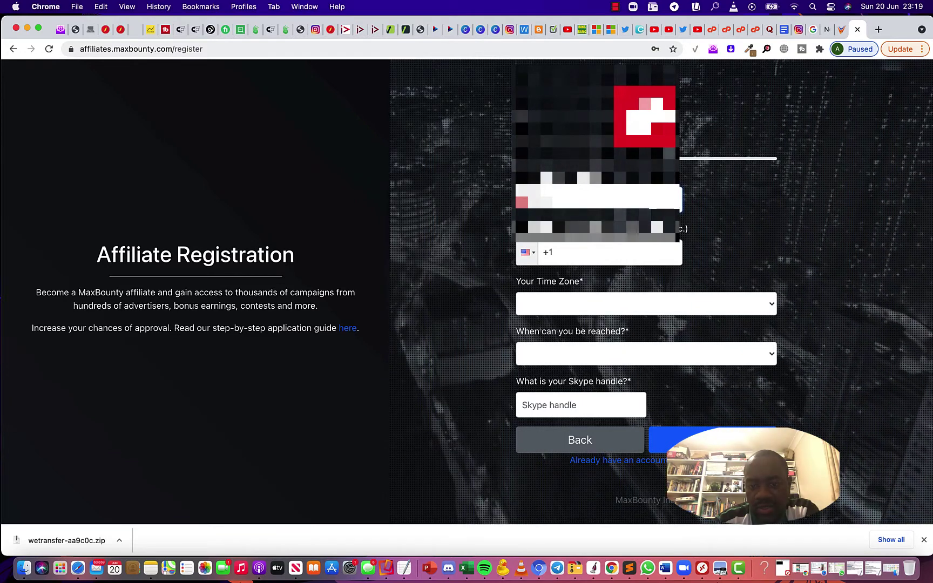
click(526, 199)
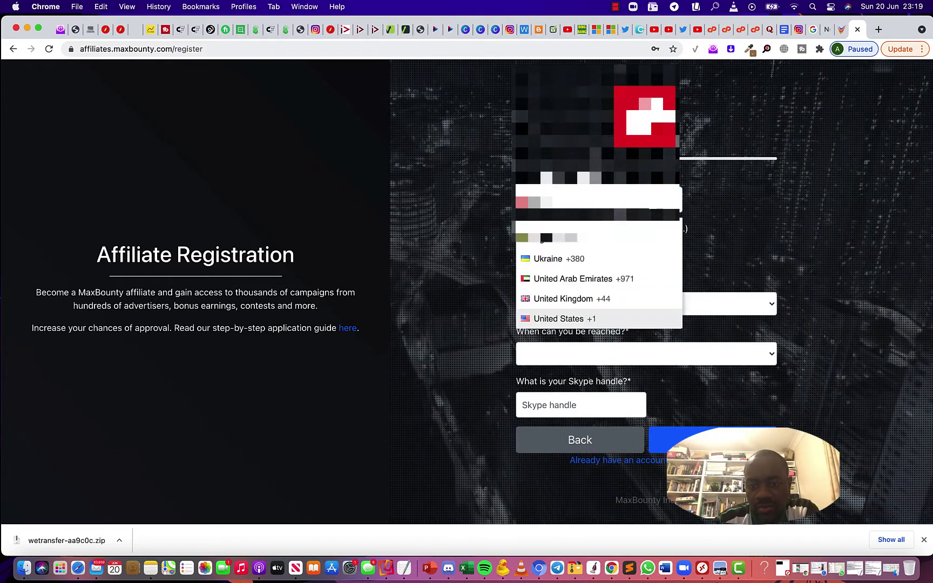
click(575, 302)
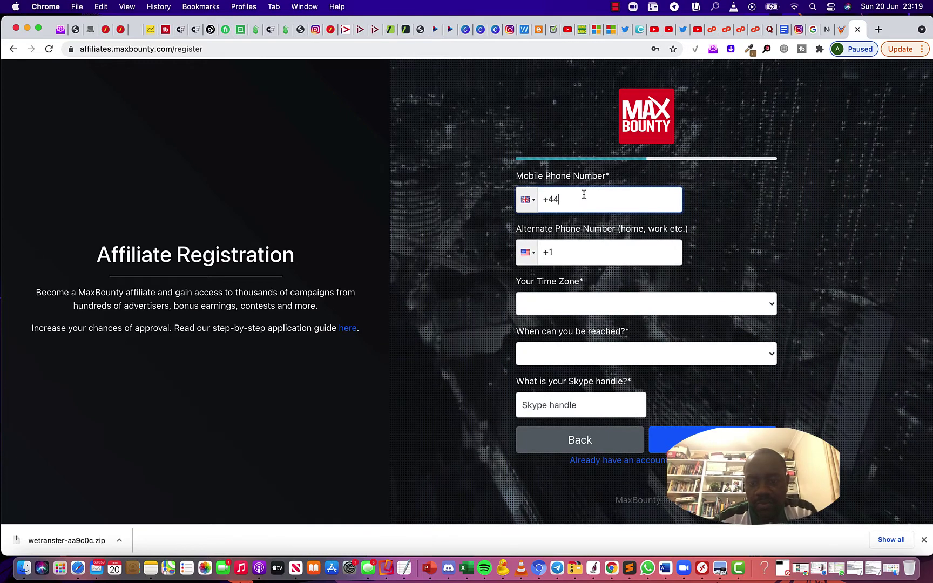
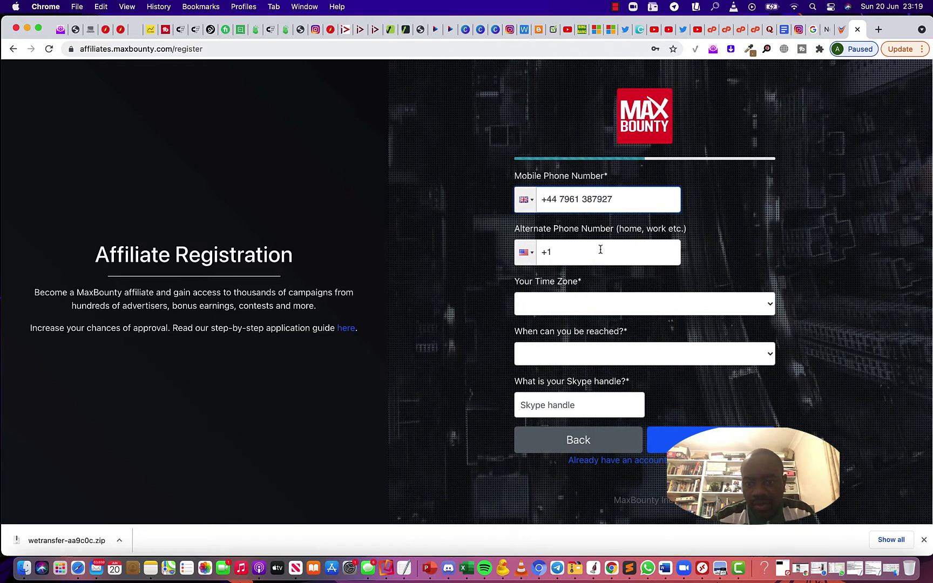
click(530, 257)
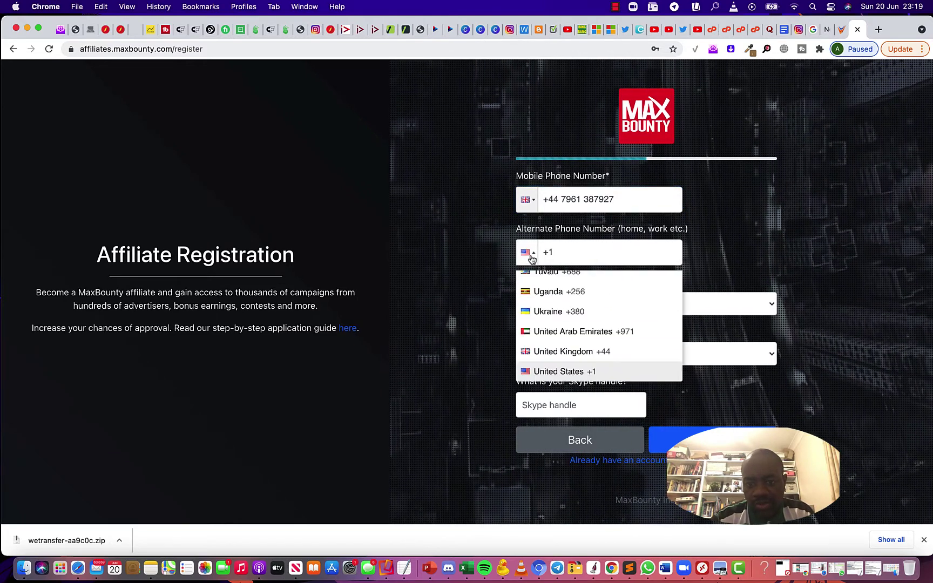
click(563, 351)
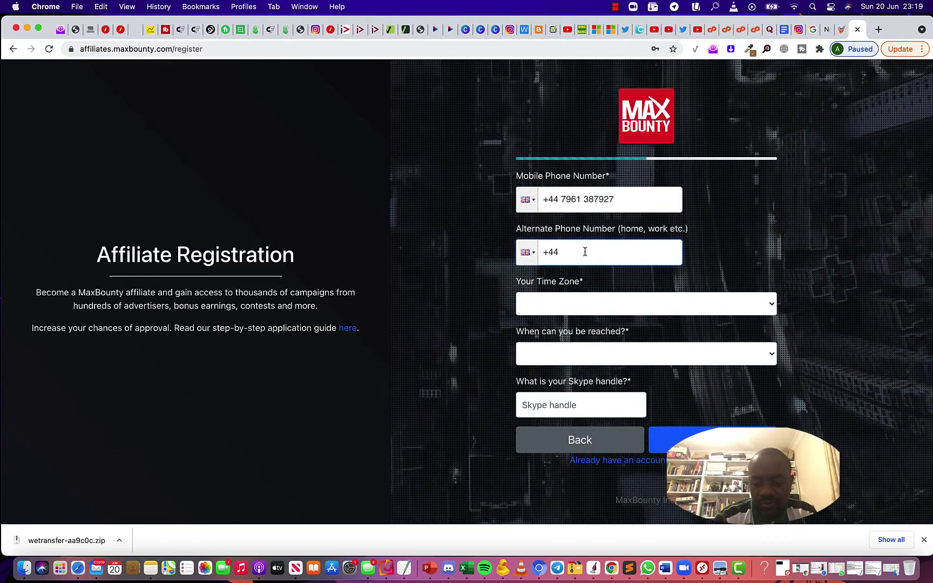
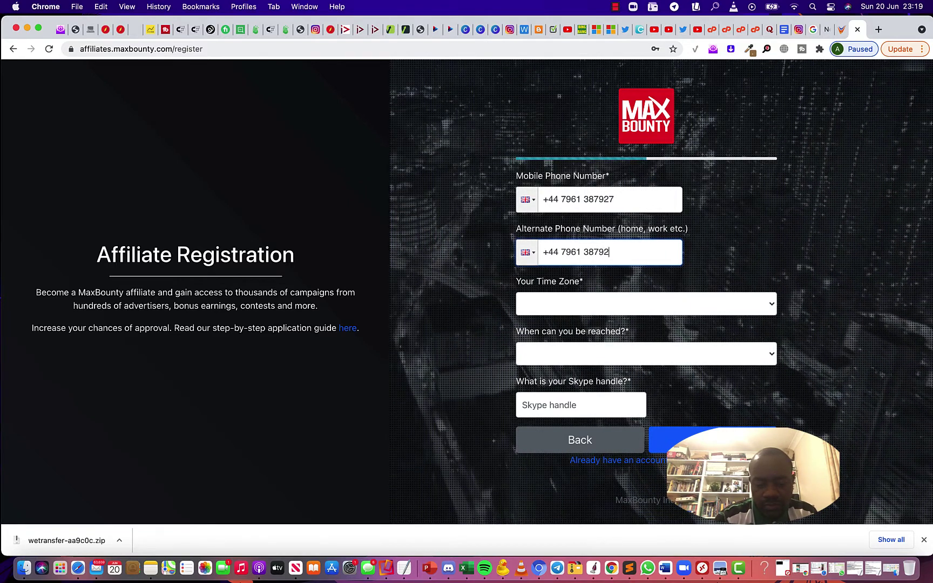
click(560, 303)
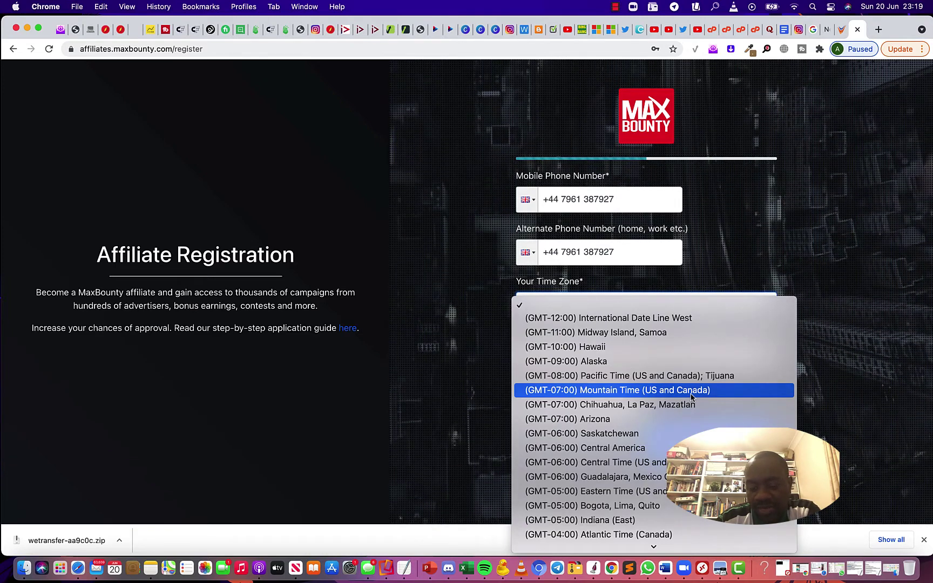
Set the time zone to Greenwich Mean Time and contact time to Early Afternoon
scroll(691, 397, down, 5)
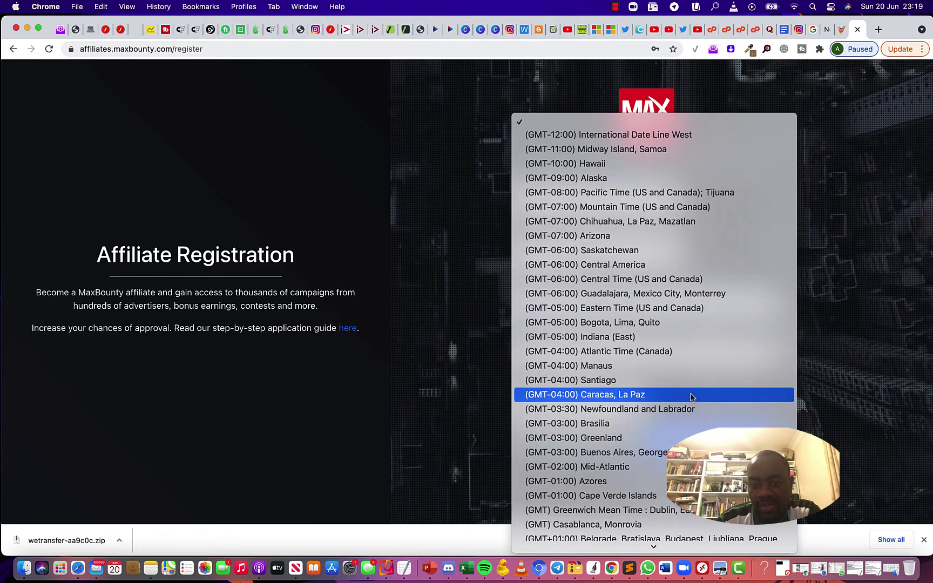
scroll(691, 397, down, 5)
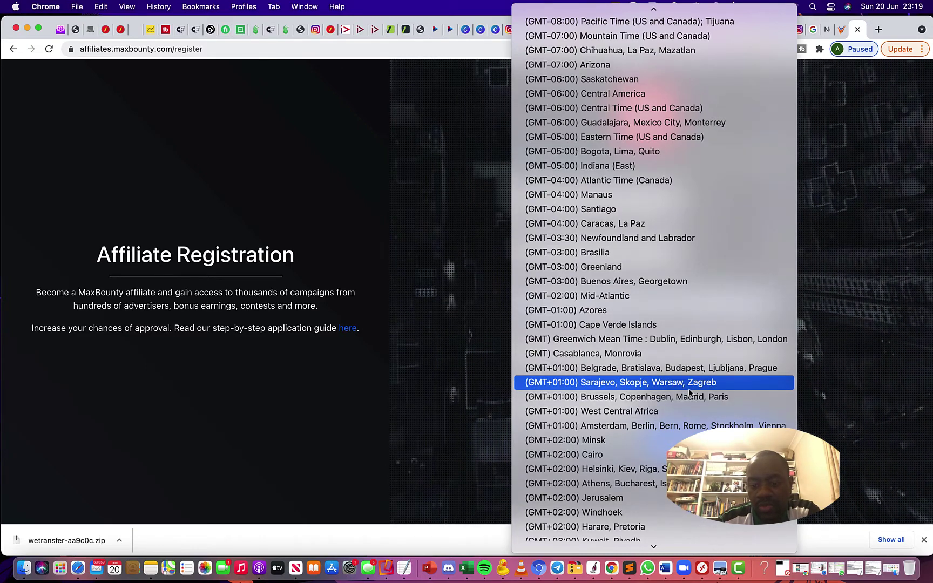
scroll(689, 391, down, 5)
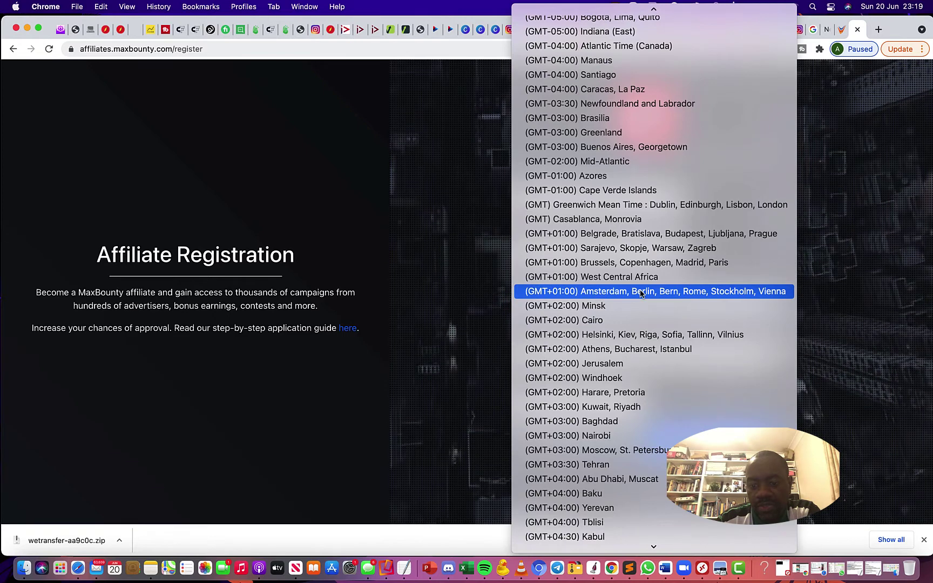
click(643, 204)
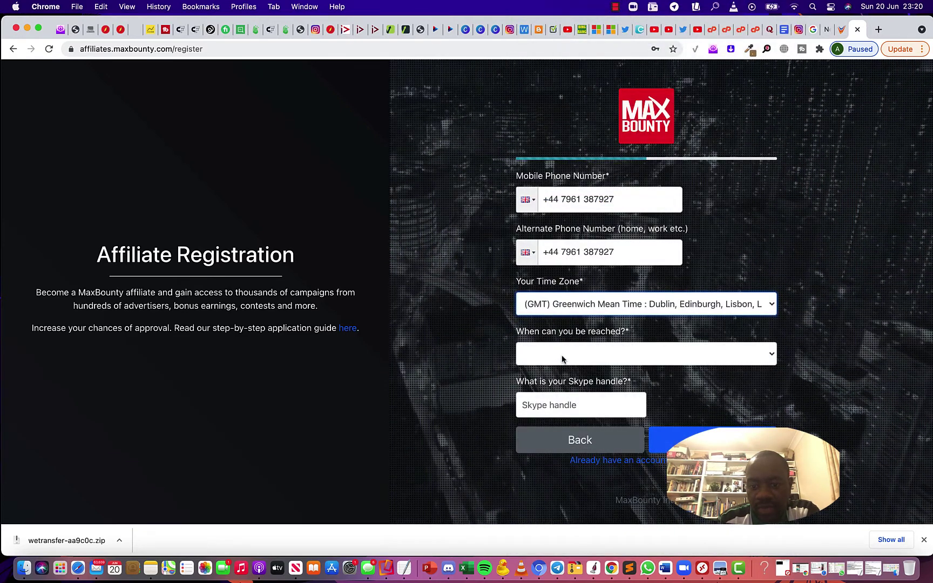
click(562, 359)
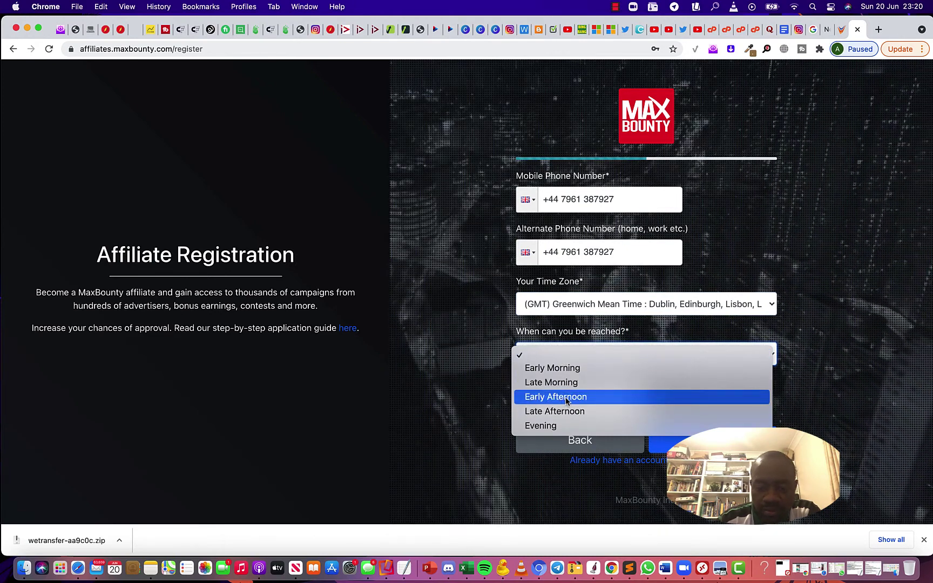
click(567, 397)
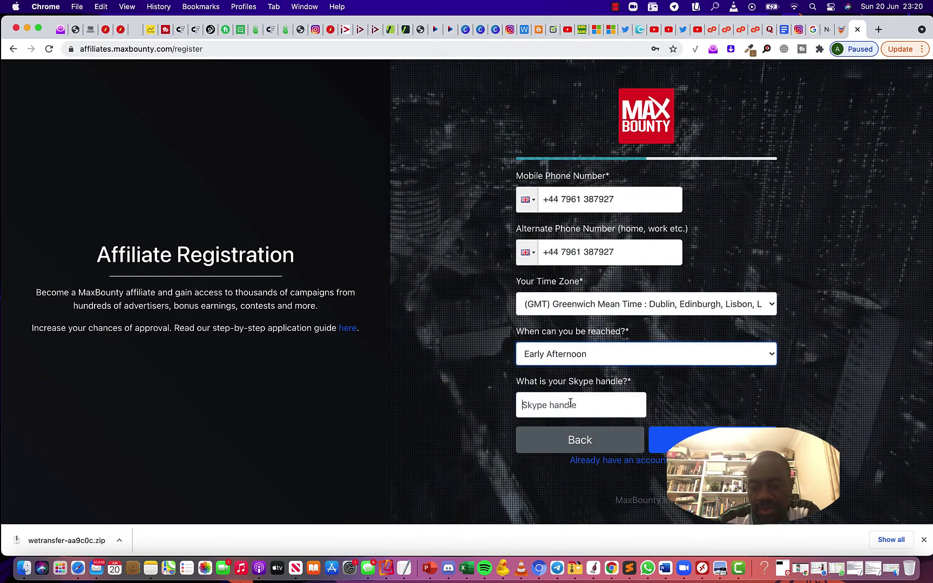
Enter the Skype handle and submit the contact details step
click(571, 403)
text(ad)
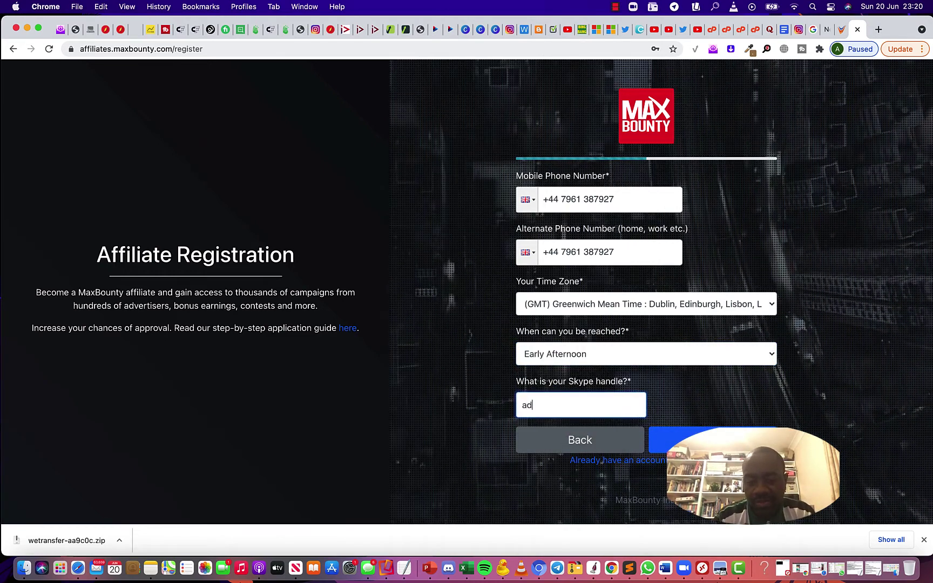
text(d)
key(BackSpace)
key(BackSpace)
key(BackSpace)
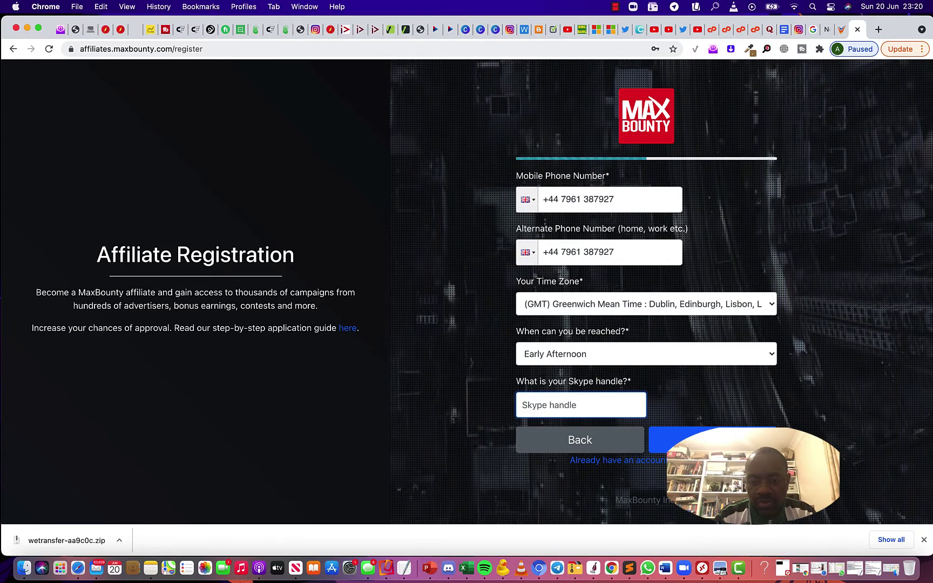
text(joe.b)
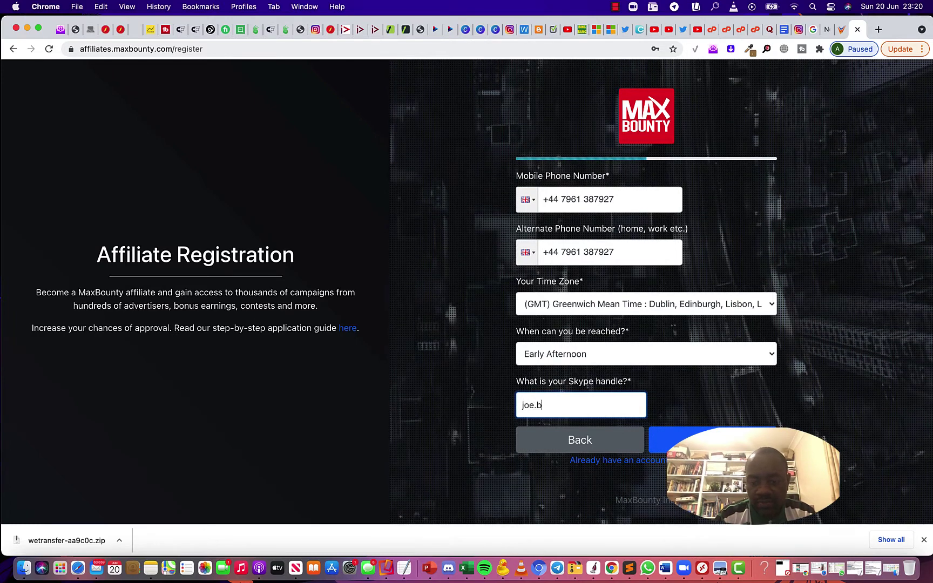
text(loggs)
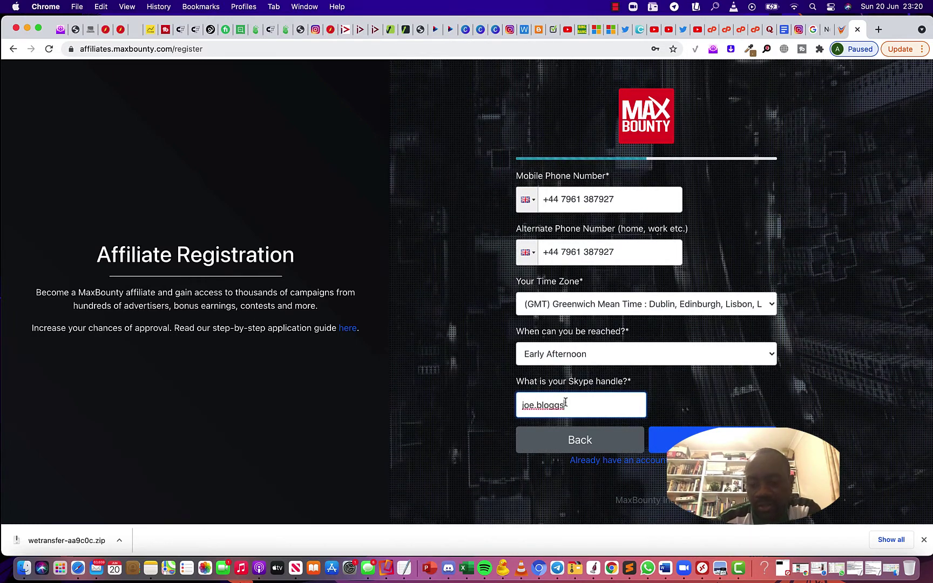
key(Return)
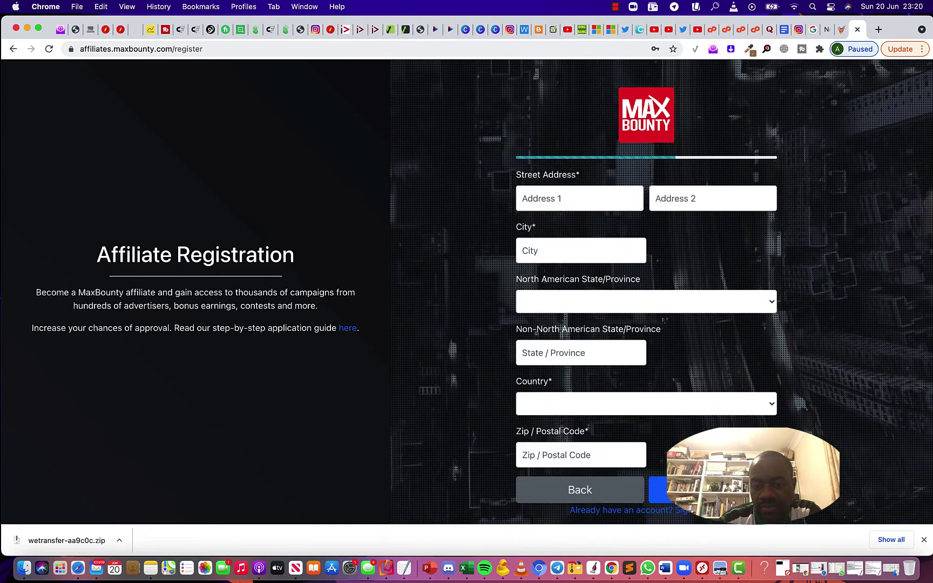
Enter the registrant's street address, city and region
click(552, 191)
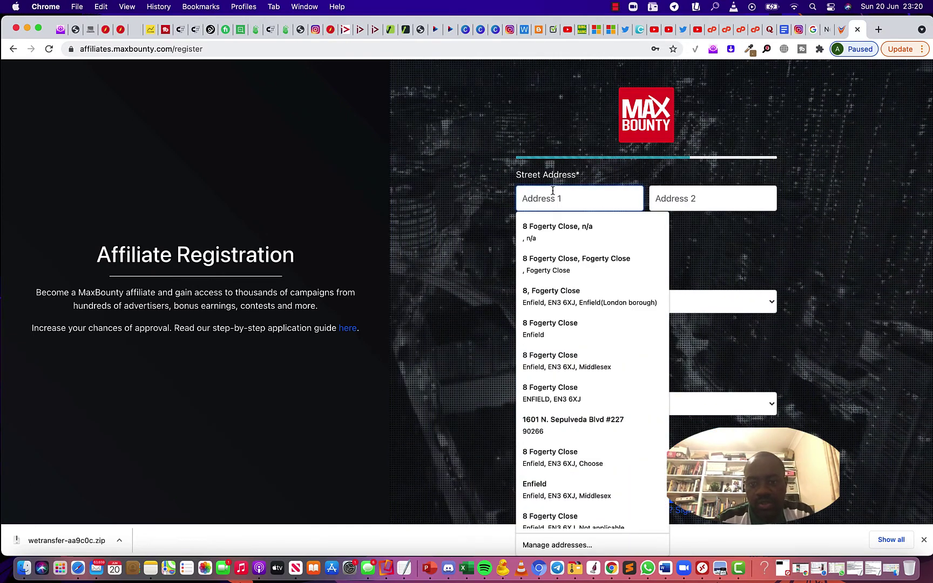
text(123 )
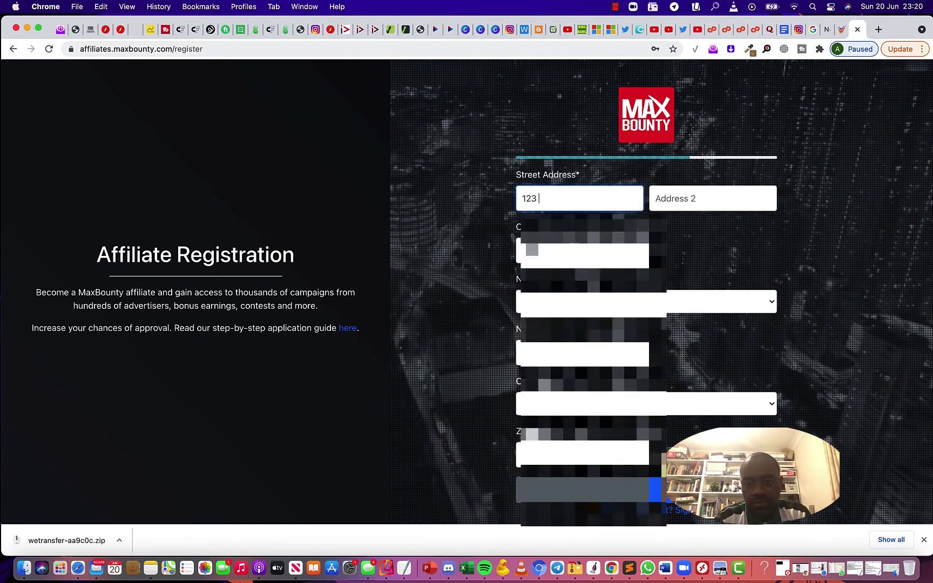
text(Green Street)
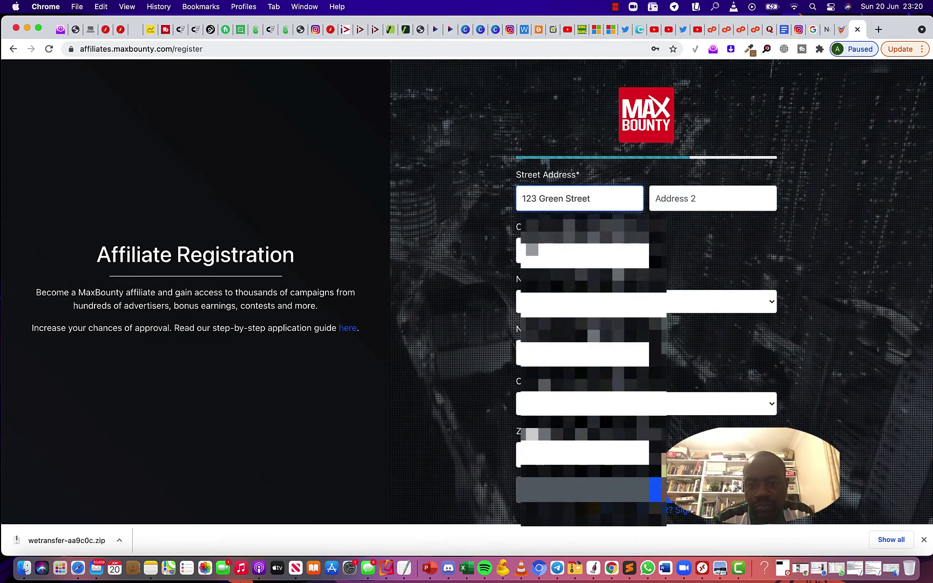
click(540, 251)
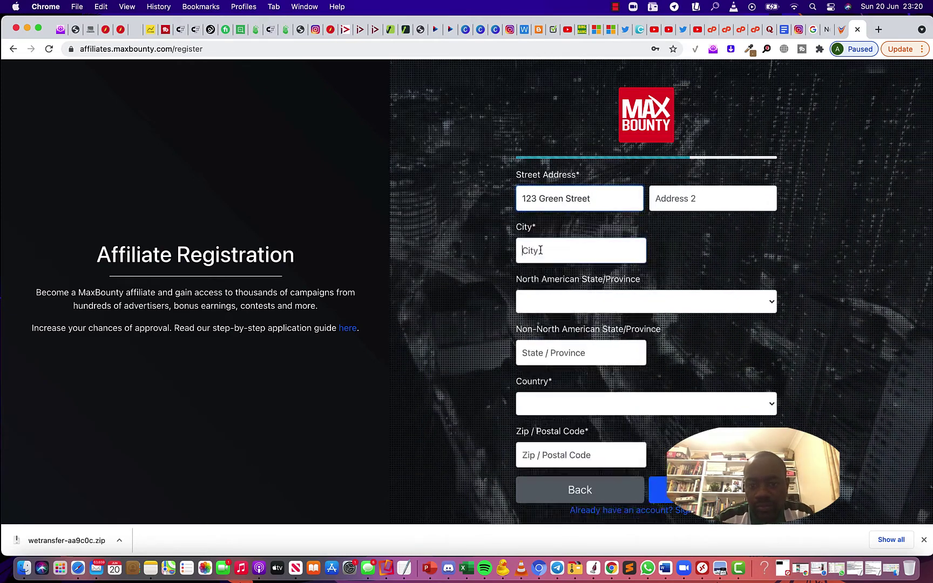
text(Lond)
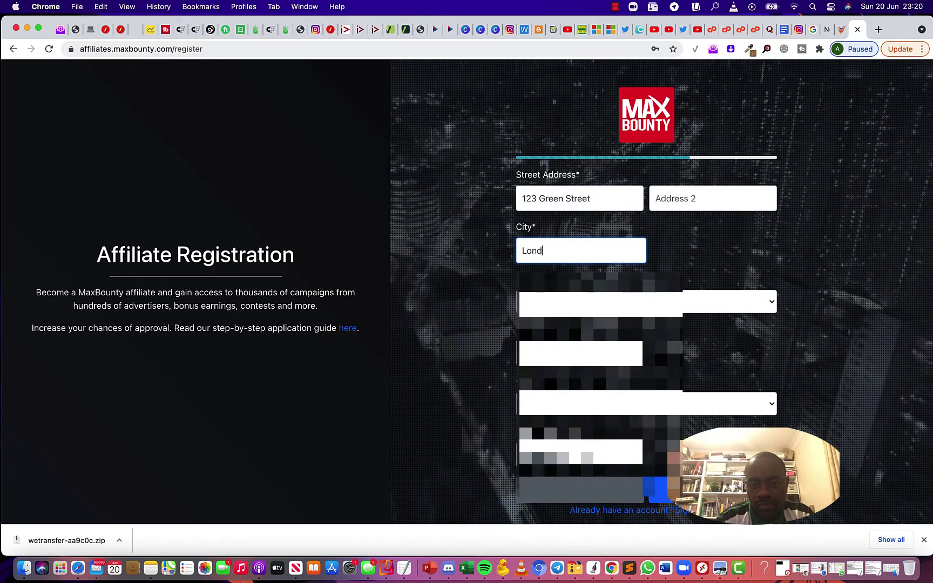
text(on)
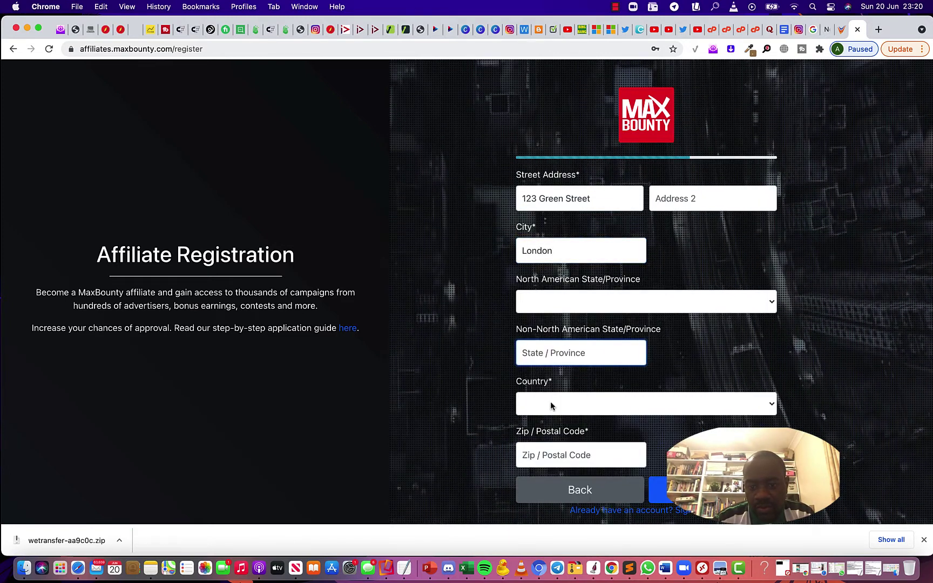
click(545, 354)
text(Gre)
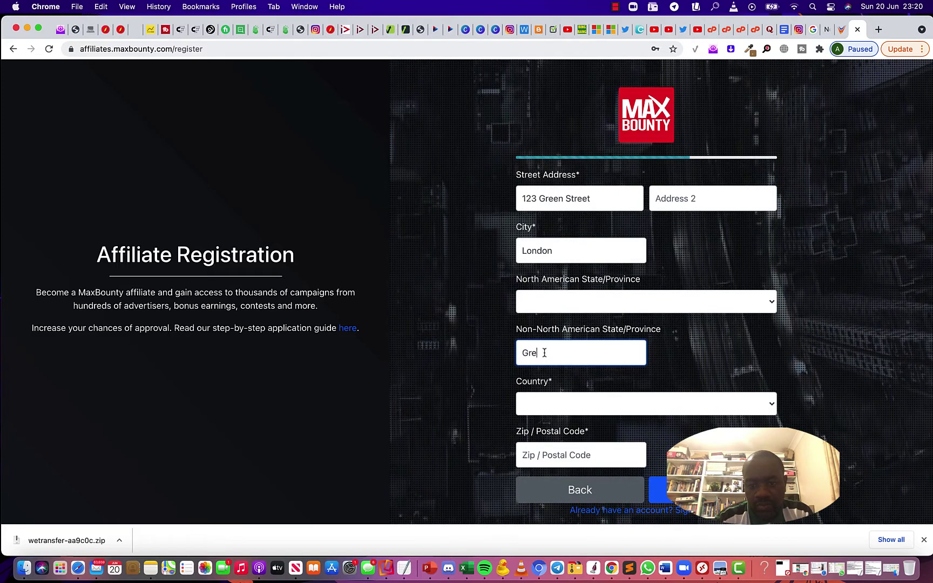
text(ater London)
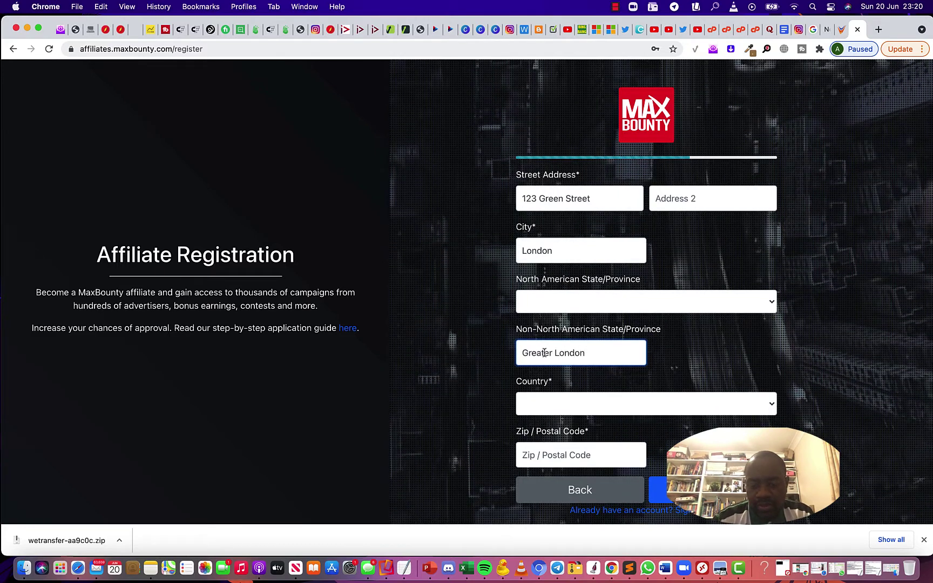
Select United Kingdom as the country, enter the postcode, and submit the address step
scroll(639, 293, down, 1)
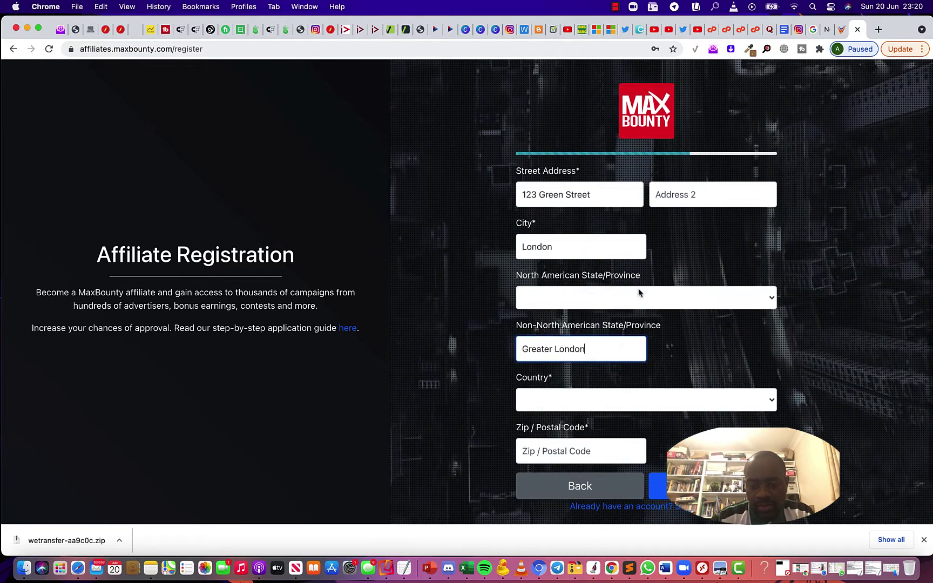
click(577, 410)
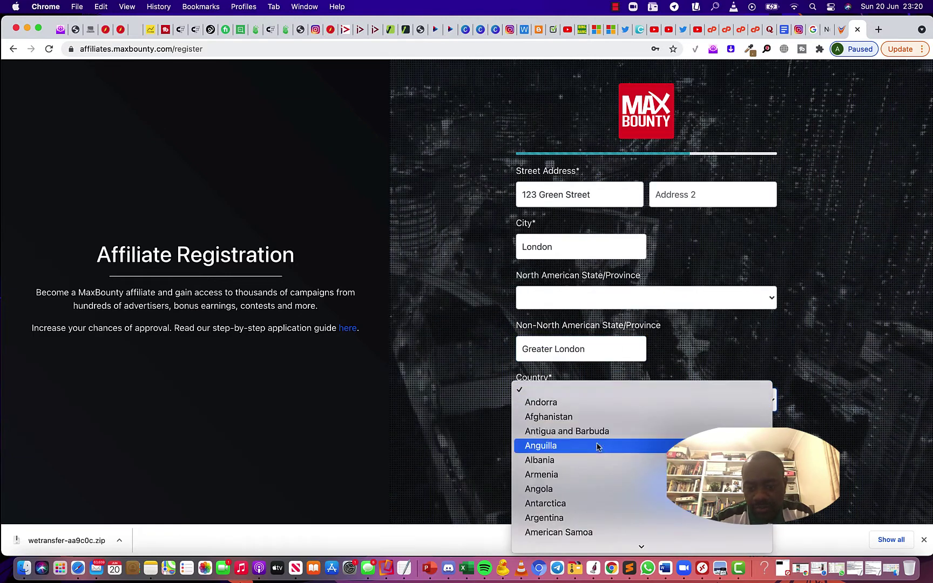
scroll(597, 446, down, 20)
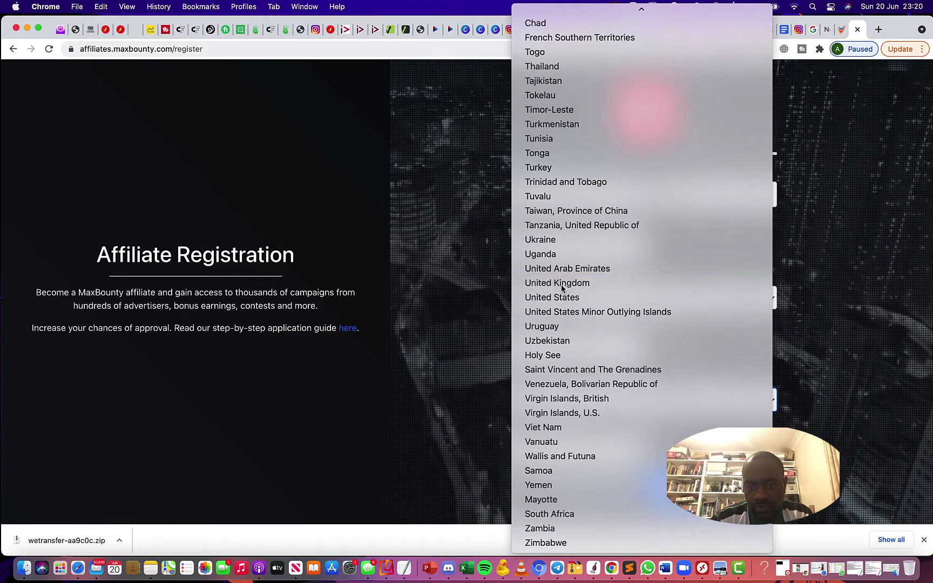
click(561, 285)
click(580, 451)
text(E)
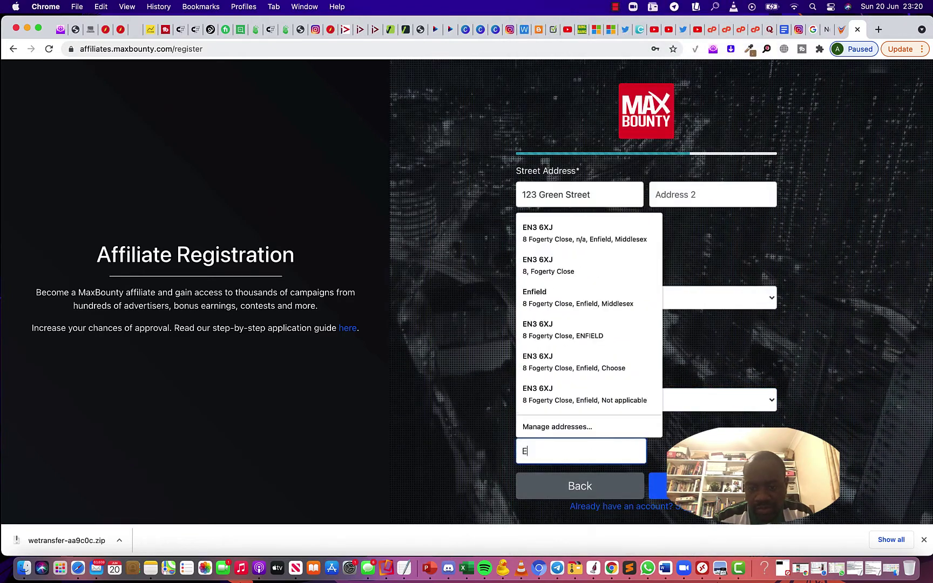
text(N3 )
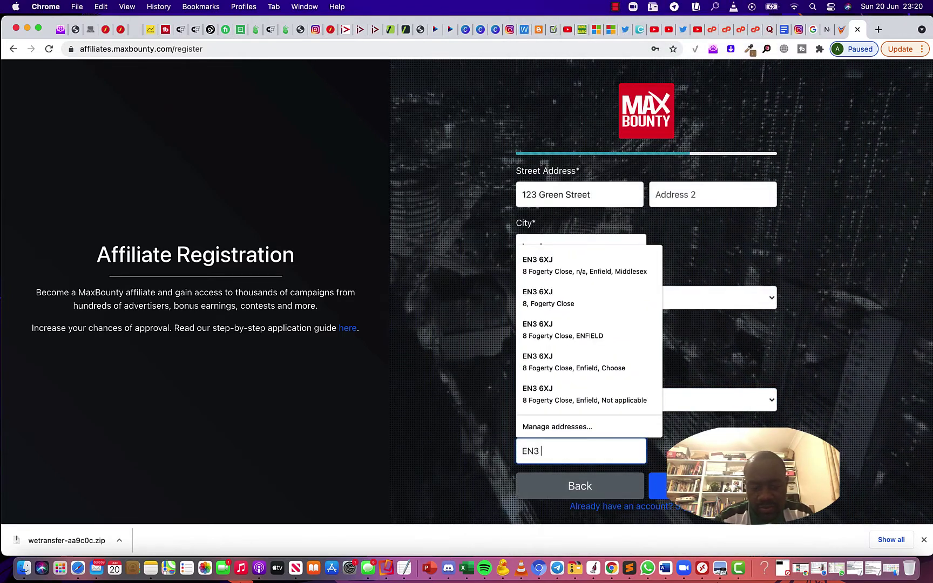
text(6XX)
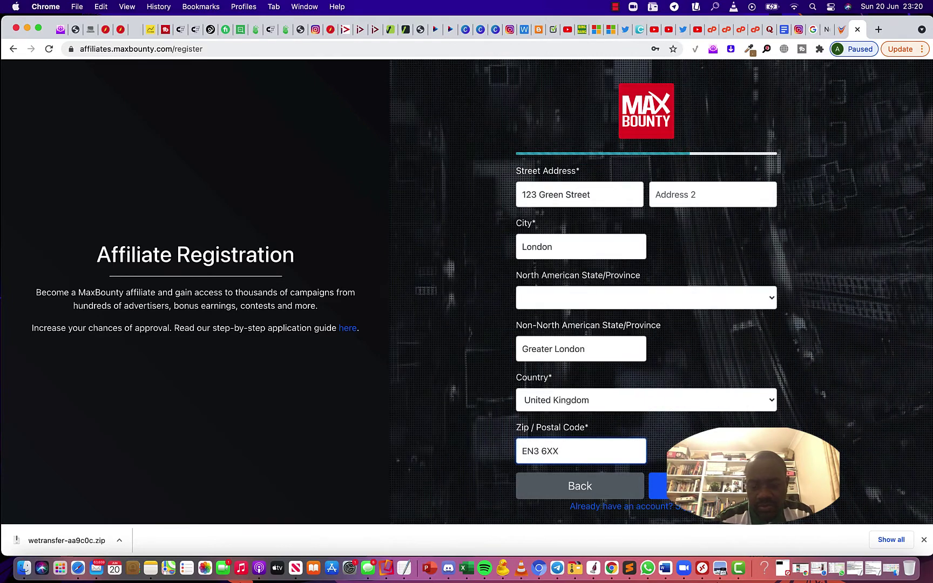
key(Return)
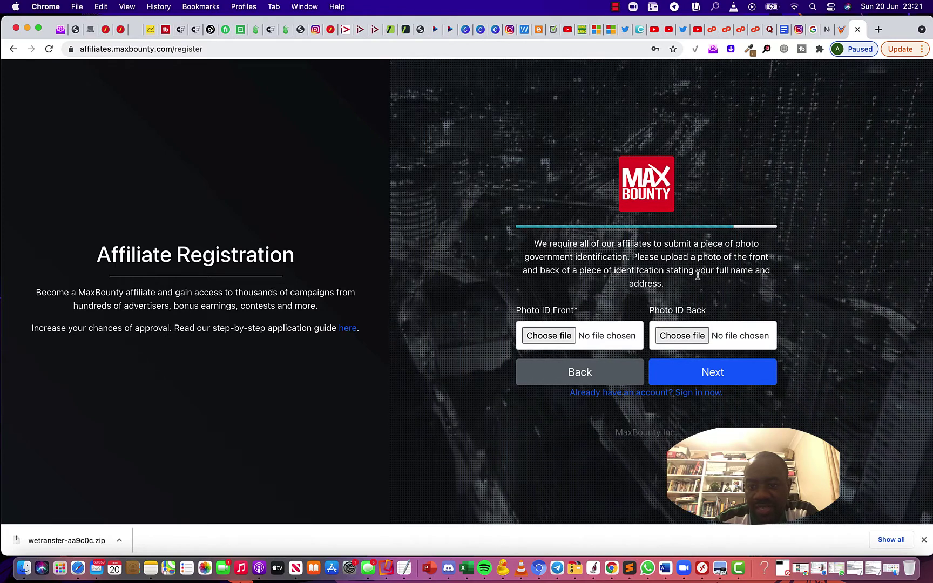
Upload 2100.jpeg as both front and back photo ID, then continue
click(553, 337)
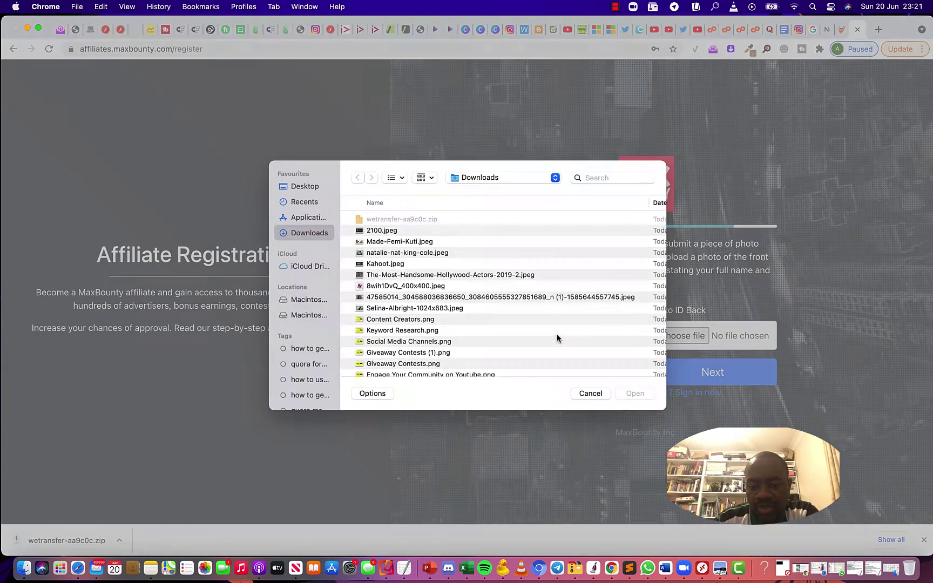
click(390, 231)
click(631, 394)
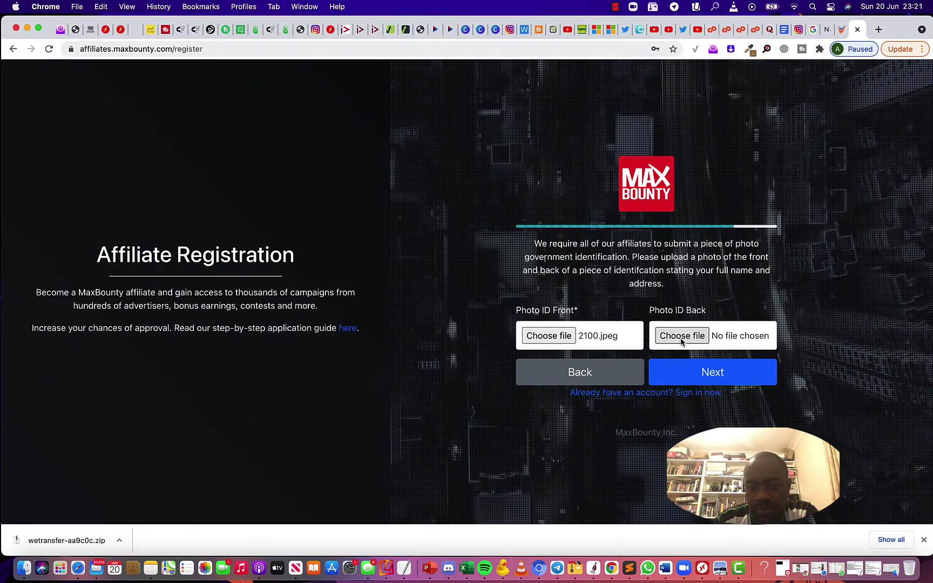
click(680, 336)
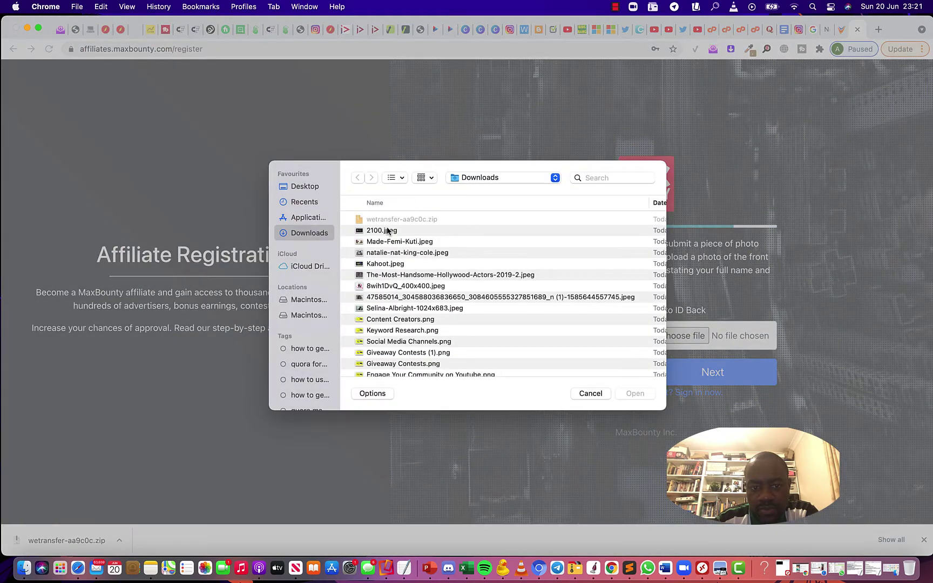
click(387, 231)
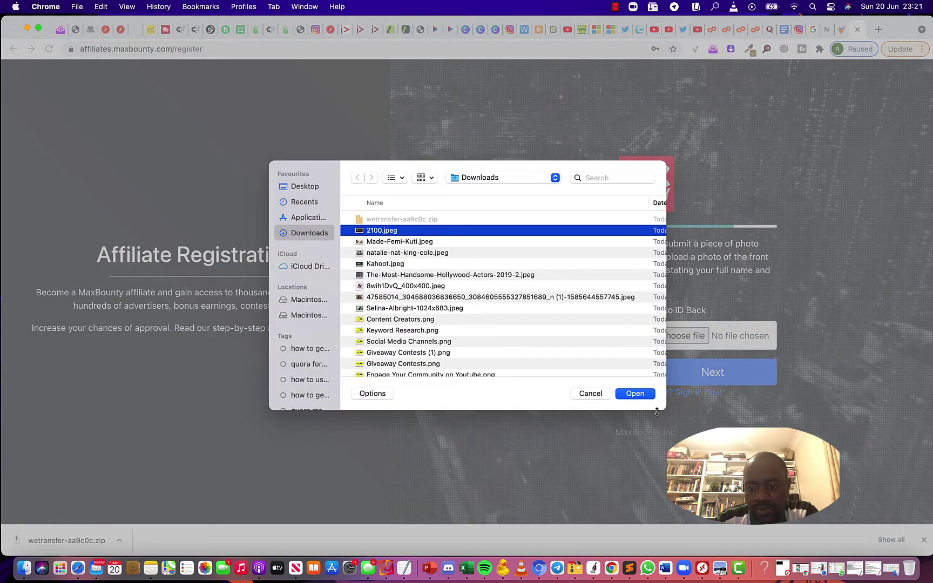
click(637, 393)
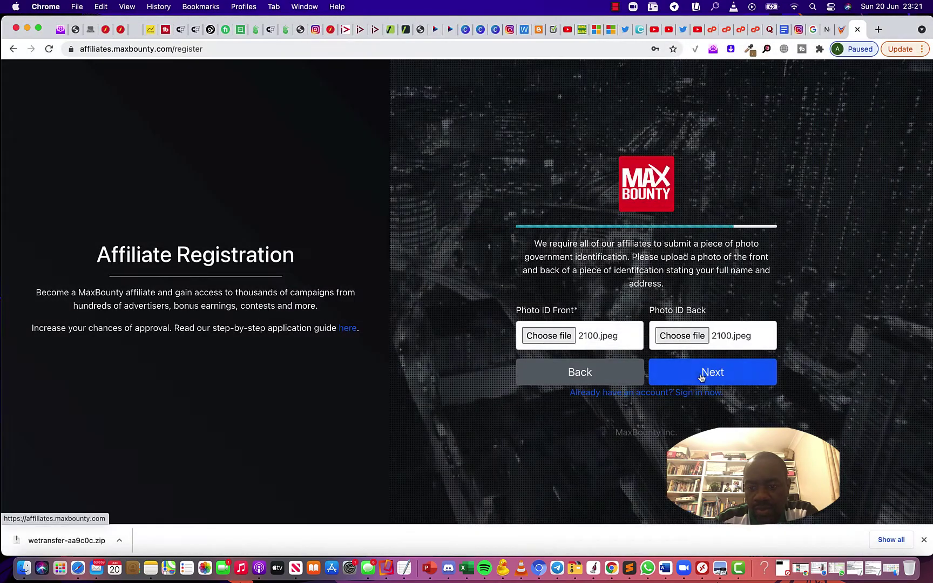
click(718, 374)
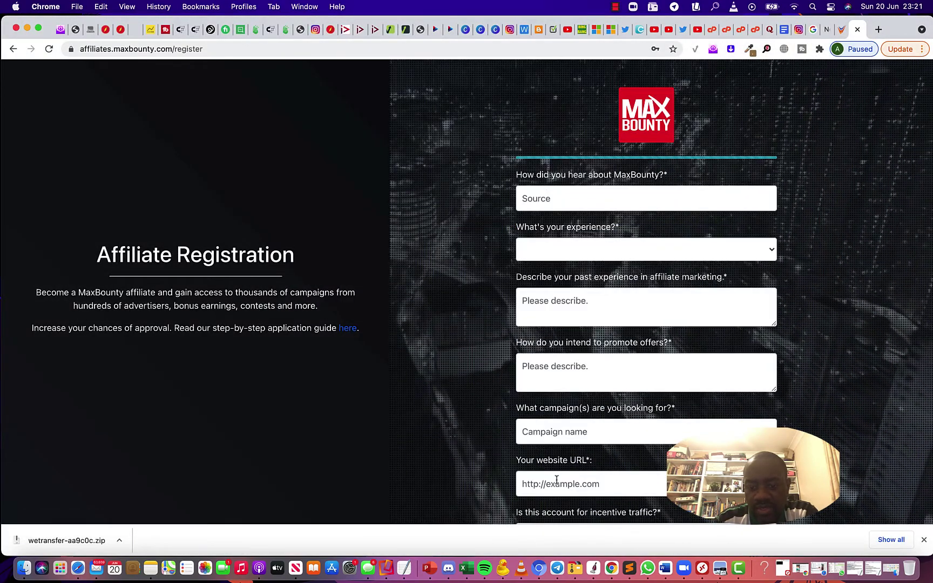
click(404, 568)
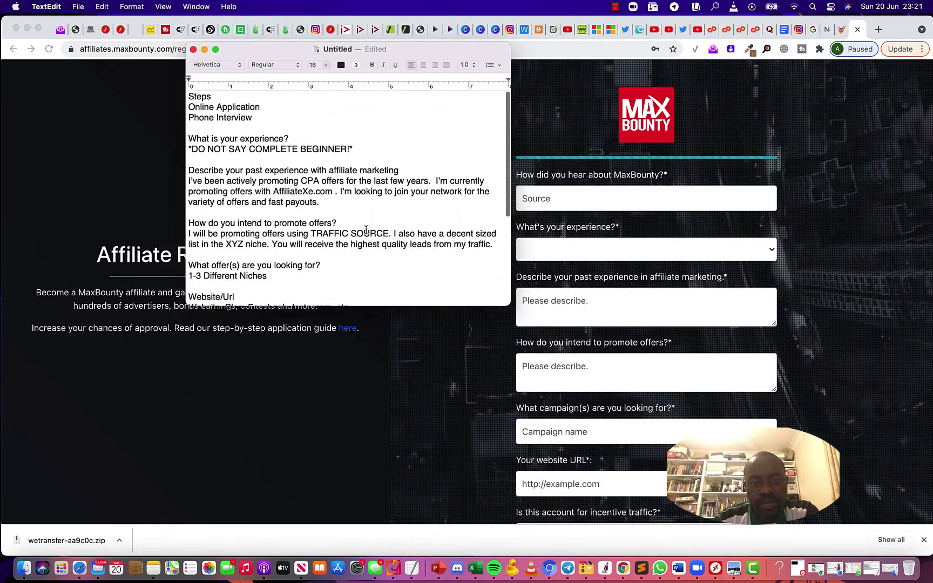
drag(508, 307, 540, 477)
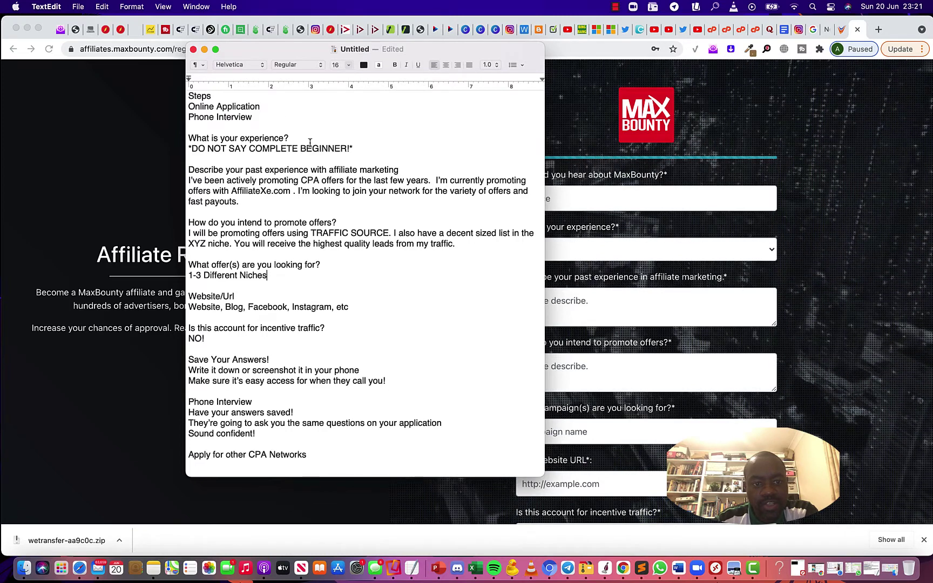
drag(371, 57, 309, 65)
click(597, 200)
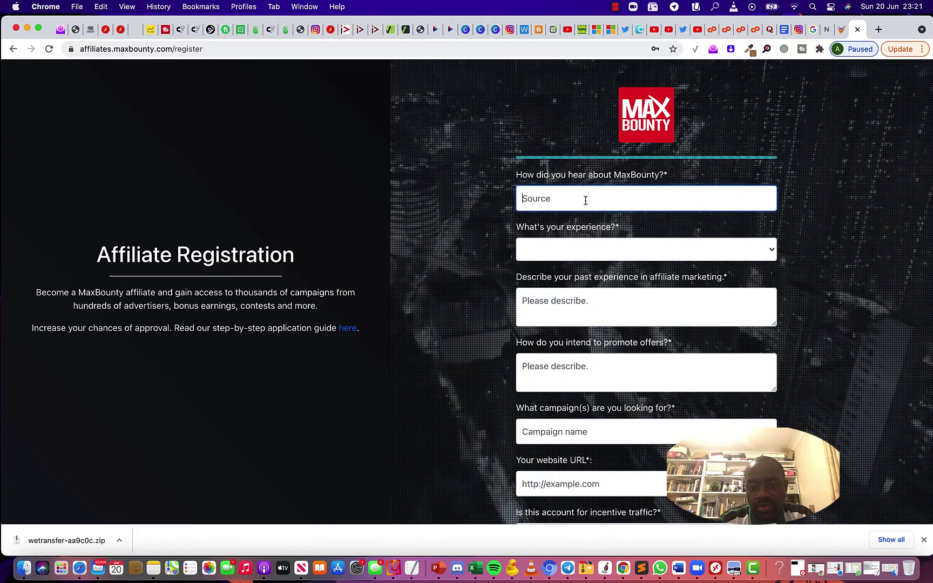
Enter 'Mentor' as the referral source and pick the received-at-least-one-network-payment experience level
text(m)
key(BackSpace)
text(Mentor)
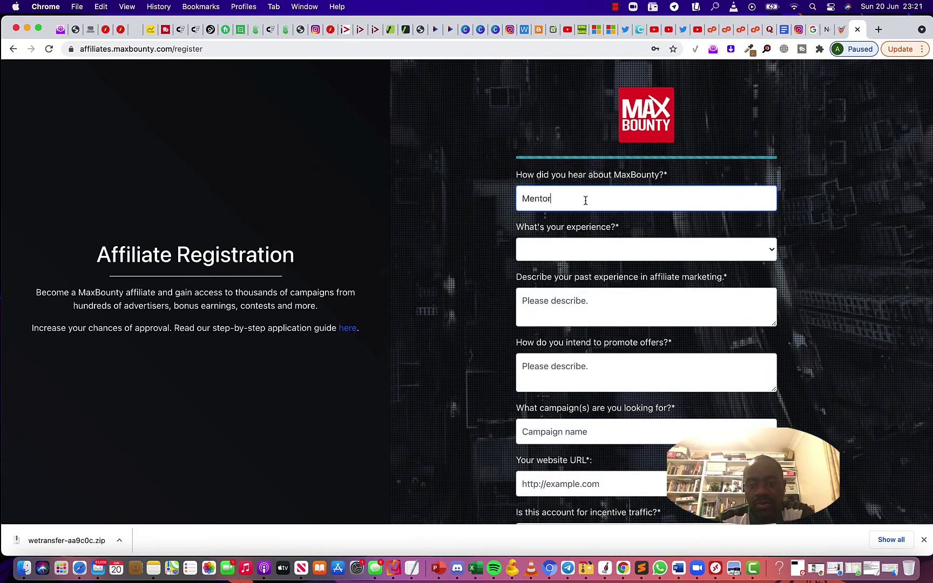
click(570, 249)
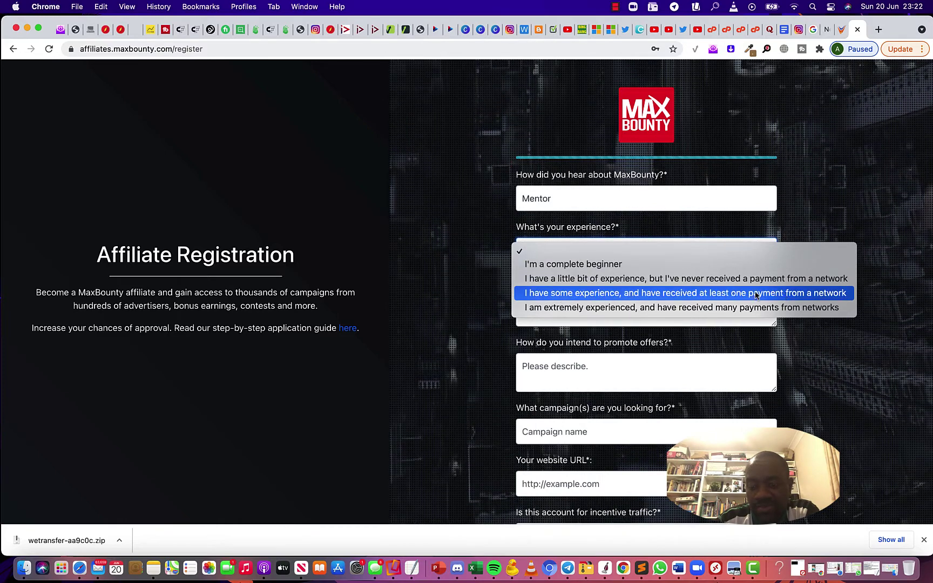
click(701, 295)
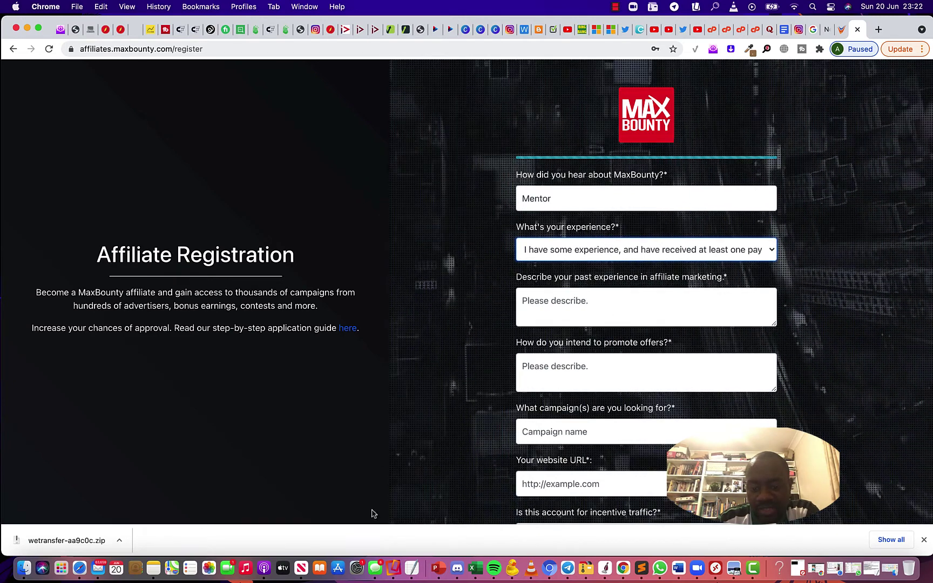
Copy the 'I've been actively promoting CPA offers…' paragraph from the TextEdit notes
click(412, 568)
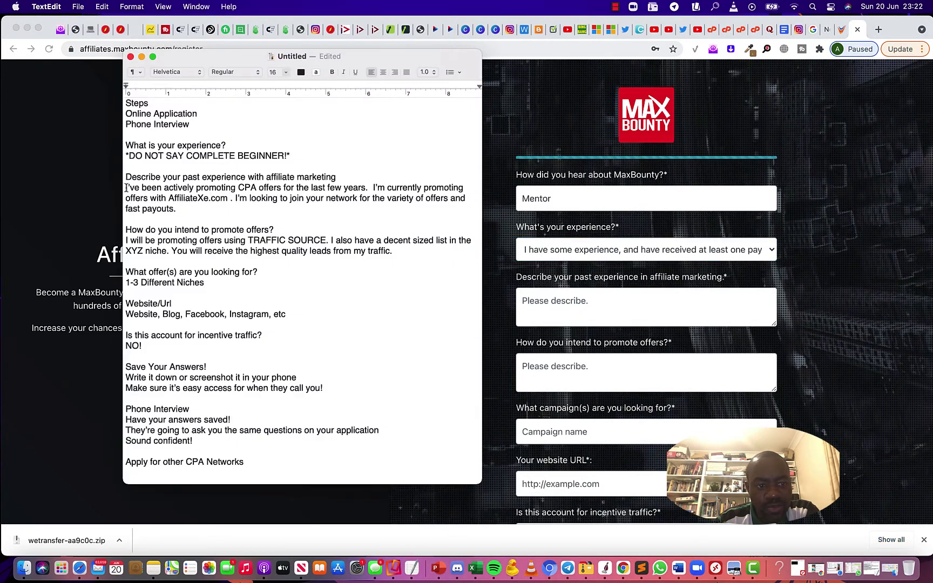
drag(126, 188, 165, 188)
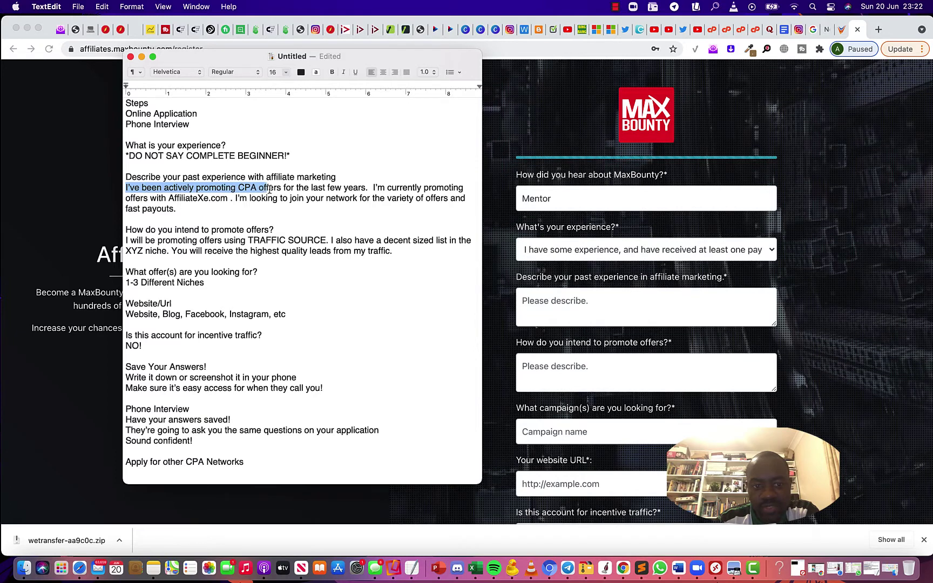
drag(269, 190, 328, 188)
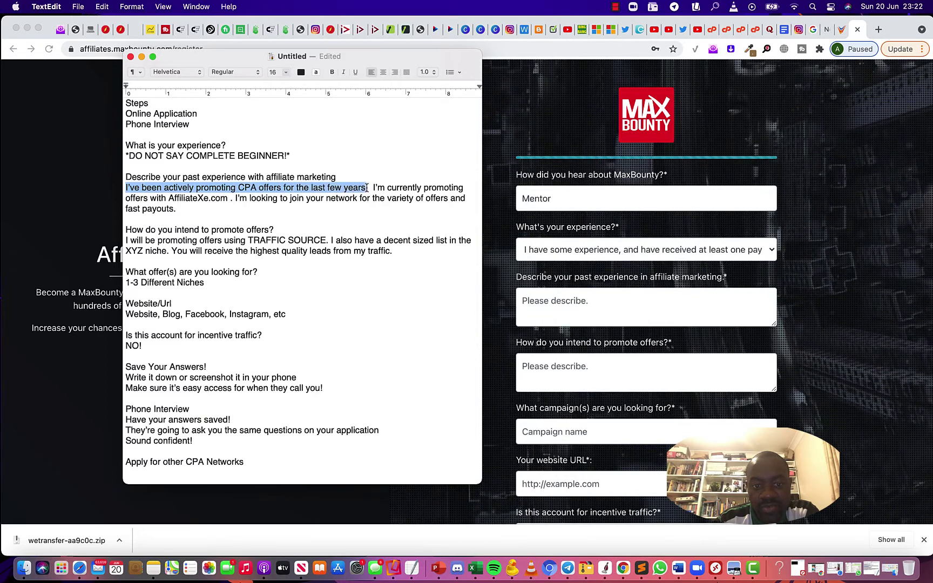
drag(425, 190, 189, 193)
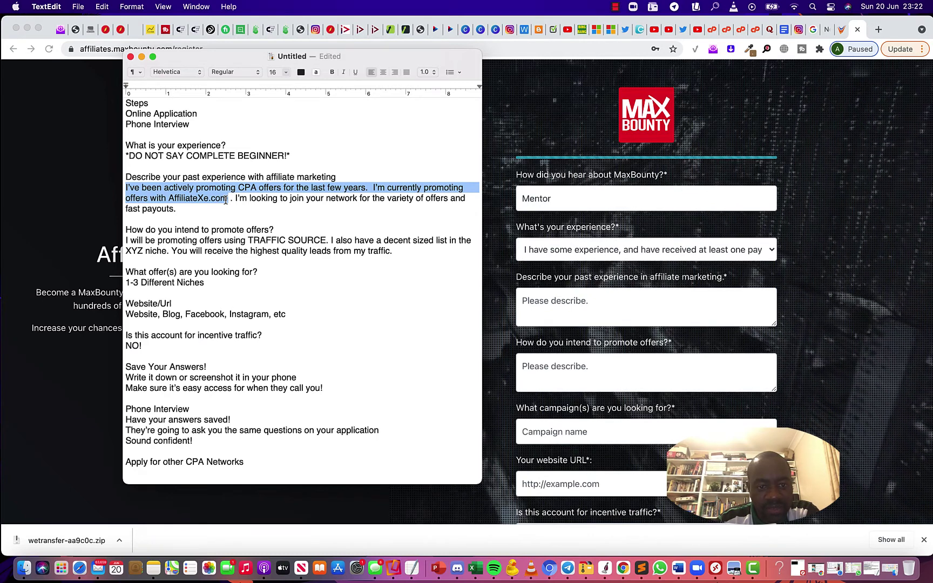
drag(226, 199, 347, 207)
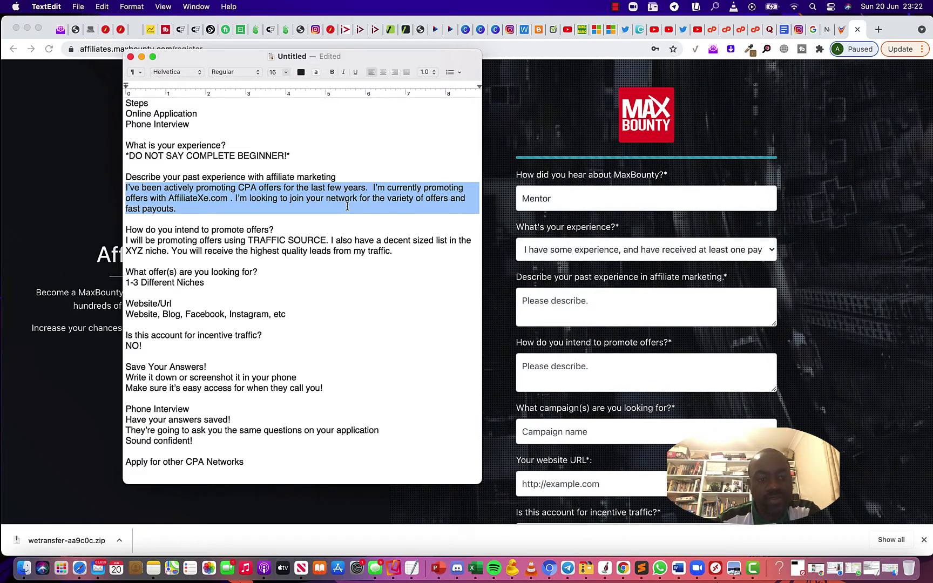
right_click(254, 191)
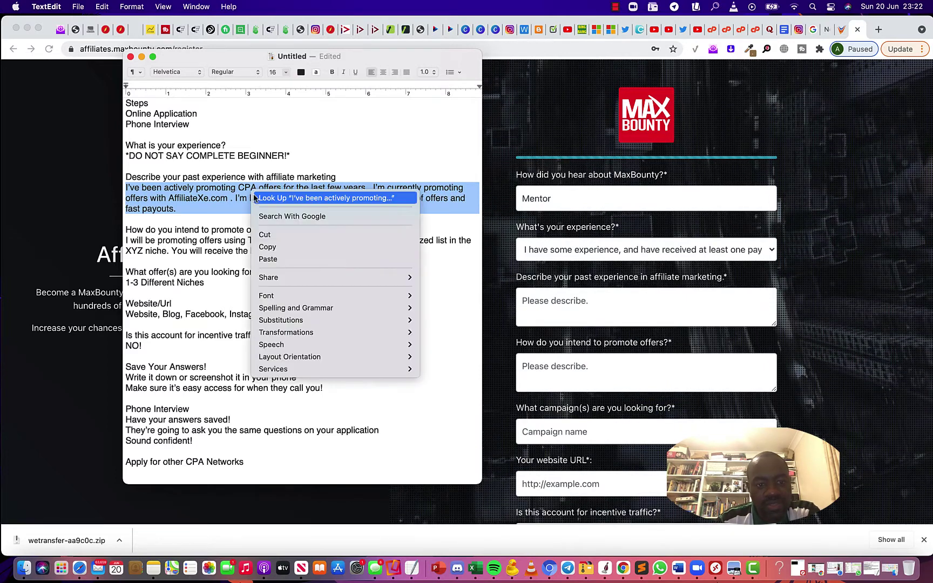
click(274, 248)
Paste the experience paragraph into the past-experience field, remove the trailing blank line, and return to TextEdit
click(558, 263)
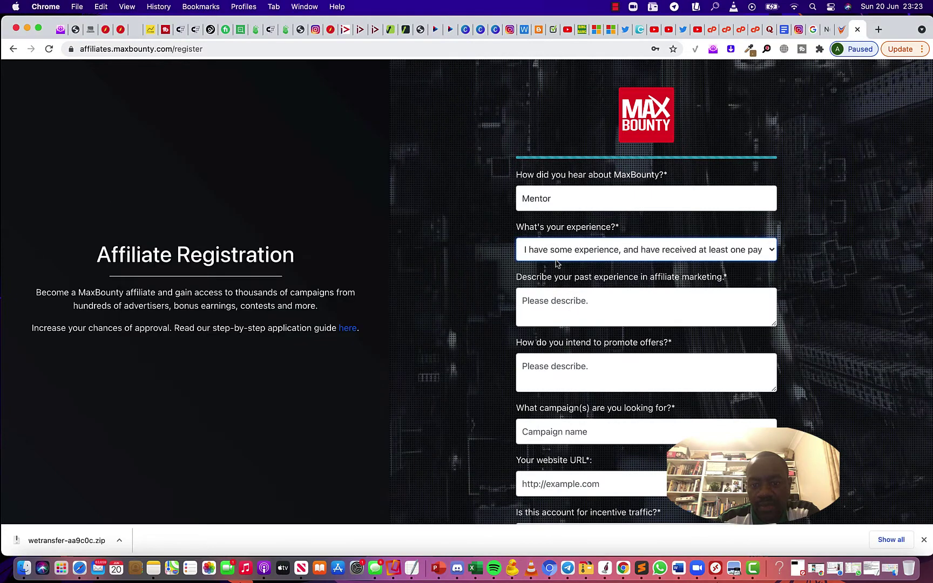
right_click(561, 299)
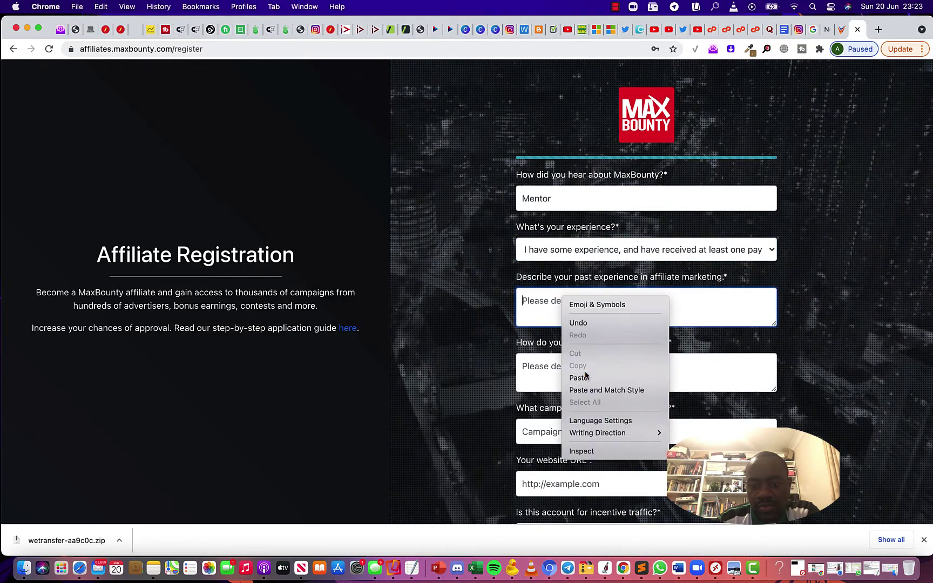
click(583, 376)
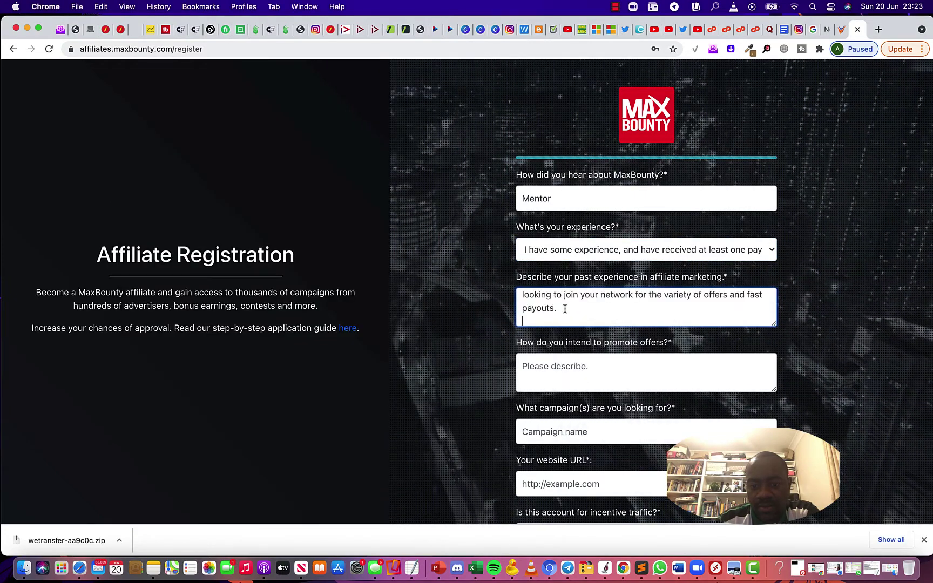
key(BackSpace)
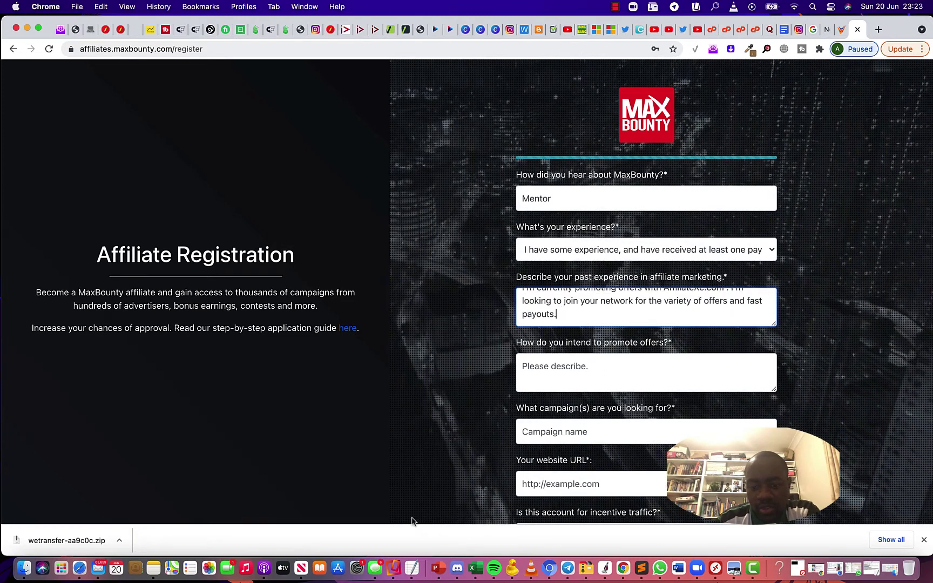
click(412, 568)
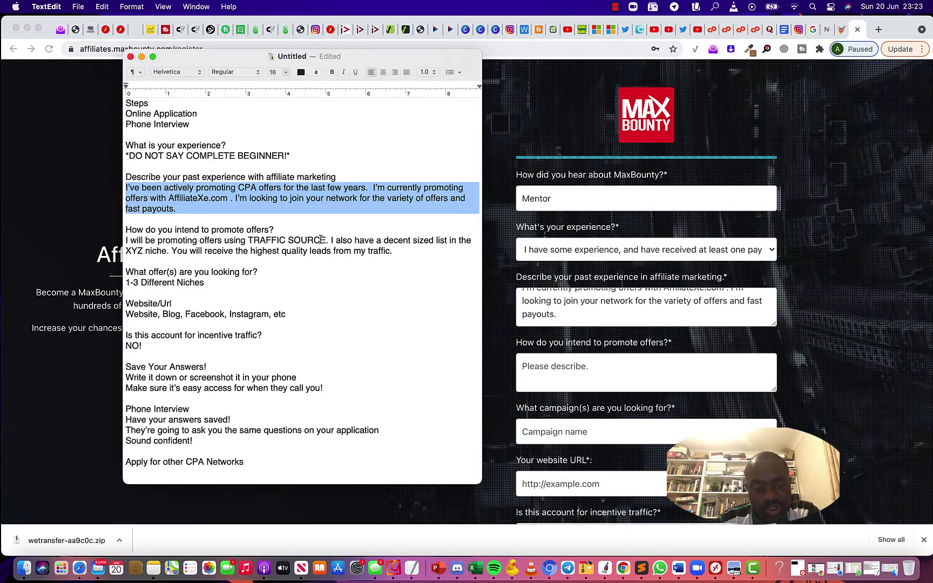
Copy the 'I will be promoting offers…' paragraph from the notes into the form's promote-offers field
click(397, 251)
drag(398, 251, 122, 241)
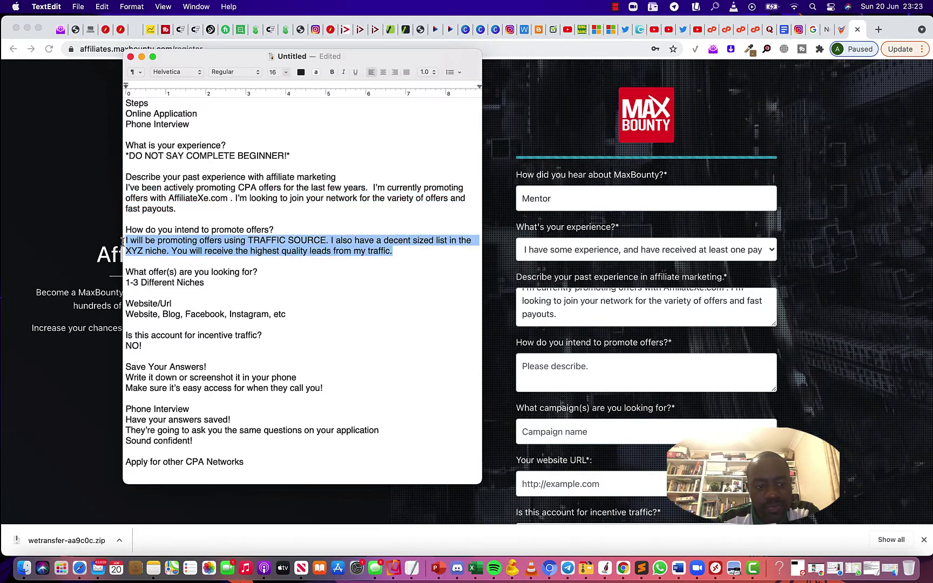
right_click(183, 242)
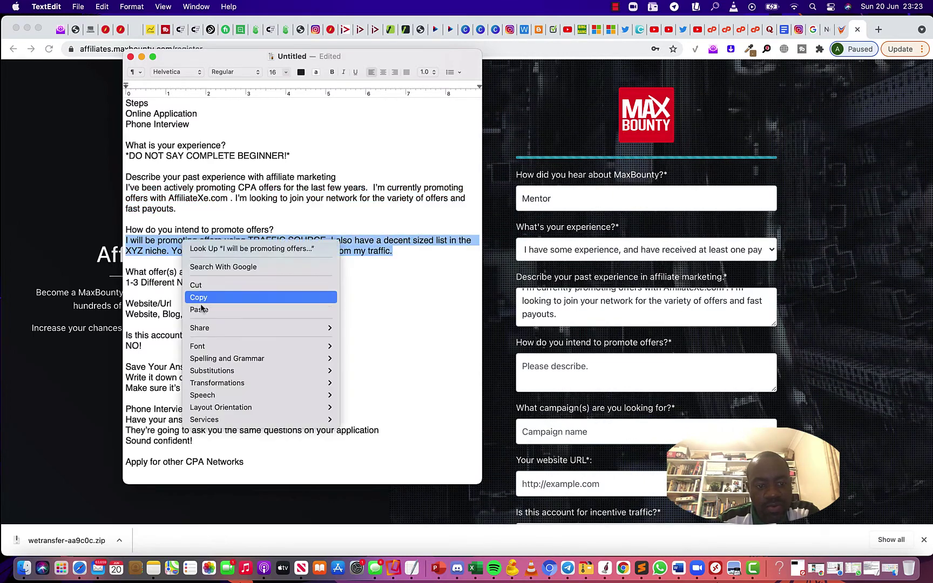
click(200, 296)
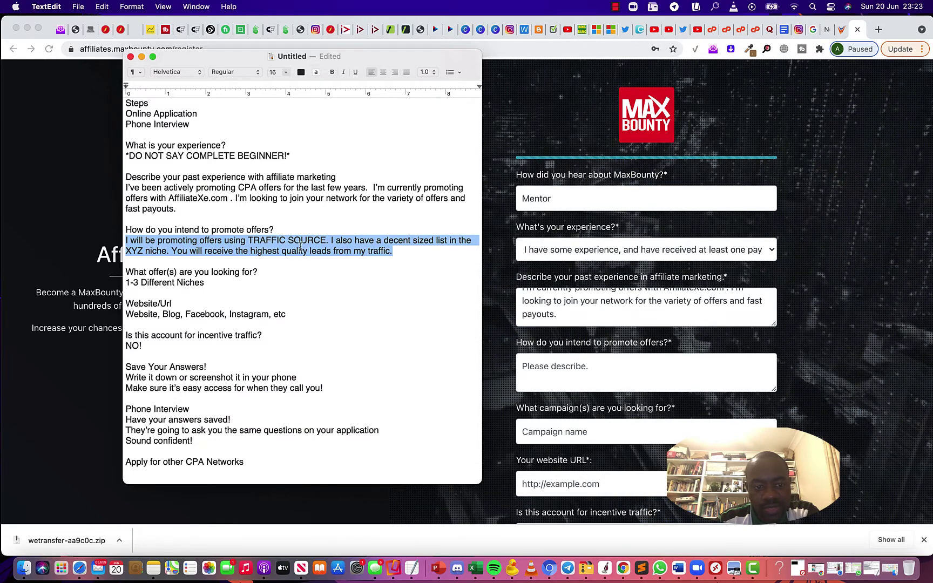
click(541, 370)
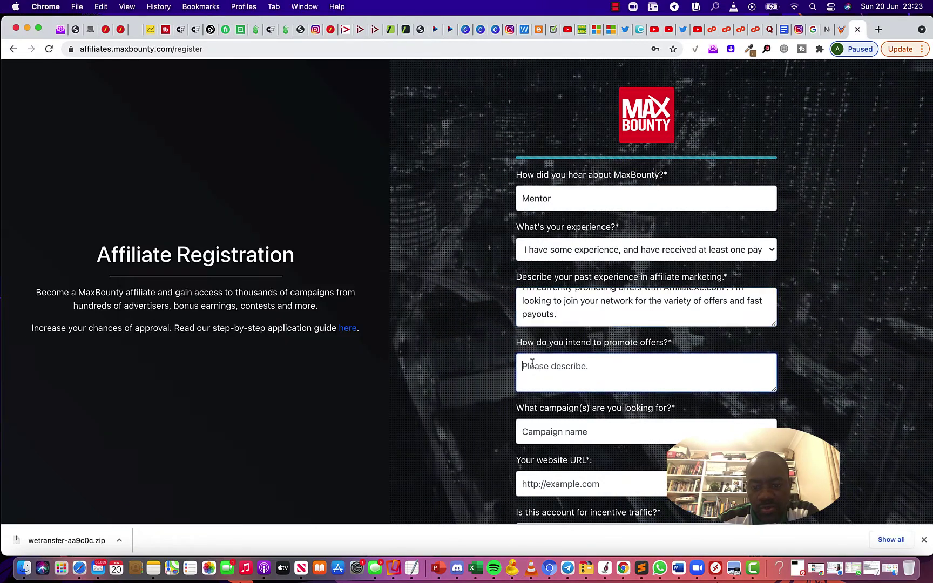
Paste the promotion paragraph and replace the TRAFFIC SOURCE placeholder with 'Social Traffic'
right_click(534, 362)
click(550, 442)
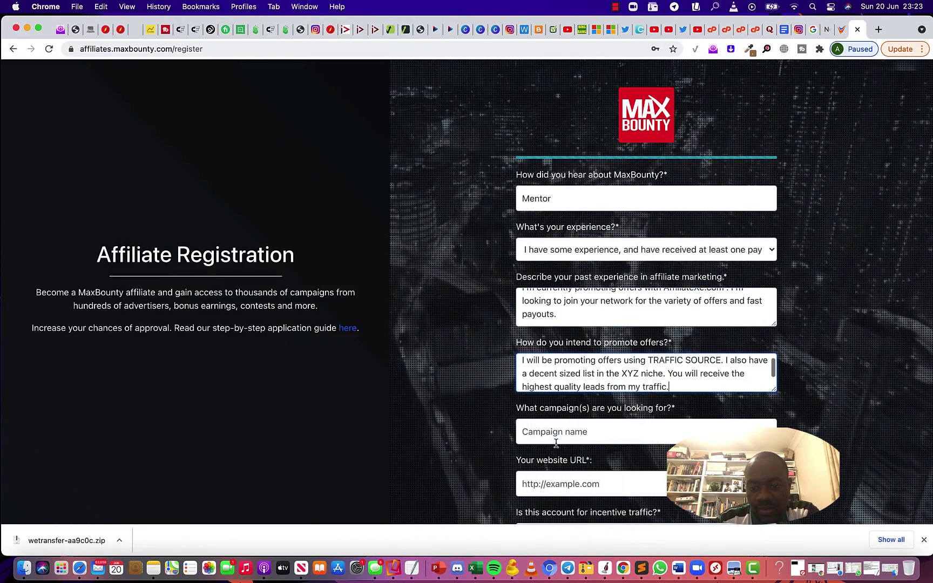
drag(649, 360, 720, 365)
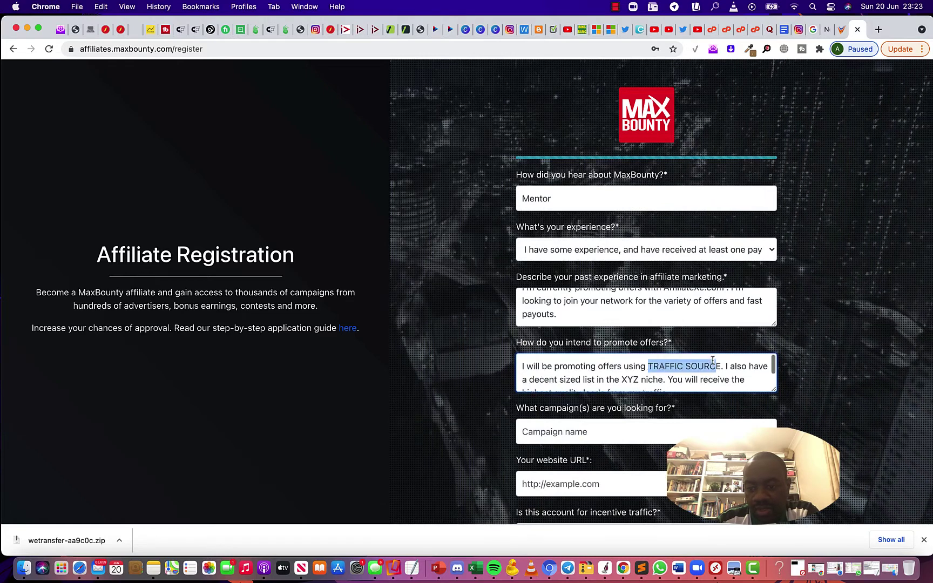
text(Socal)
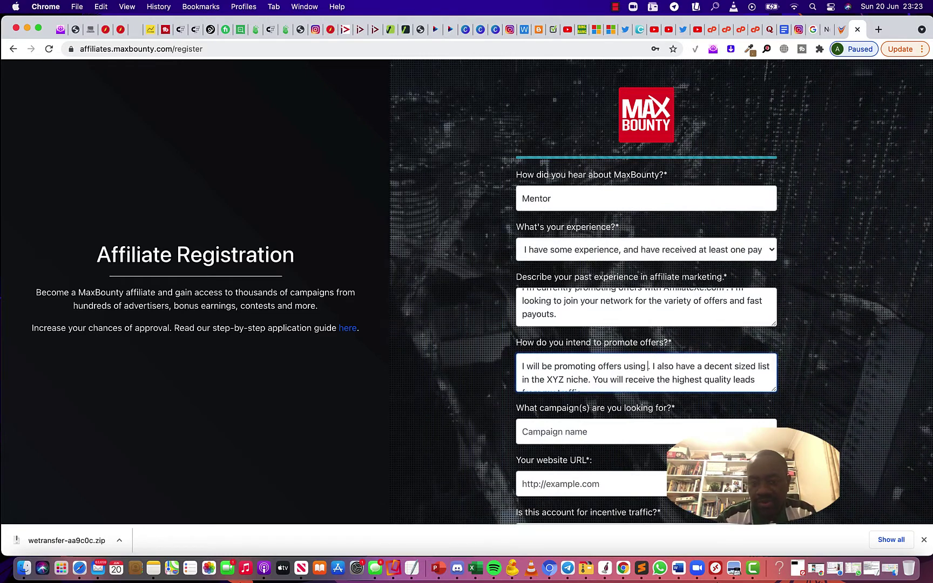
key(BackSpace)
key(BackSpace)
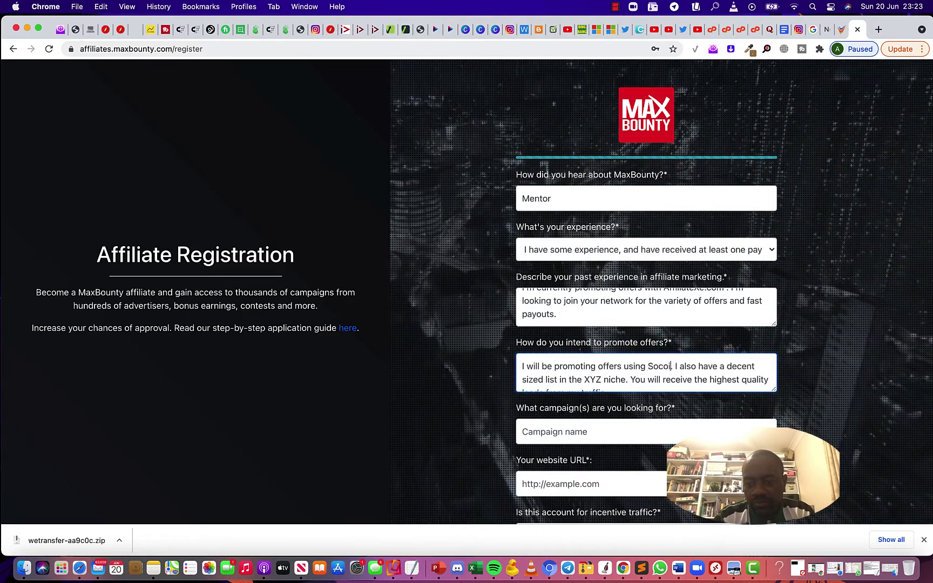
text(o)
key(BackSpace)
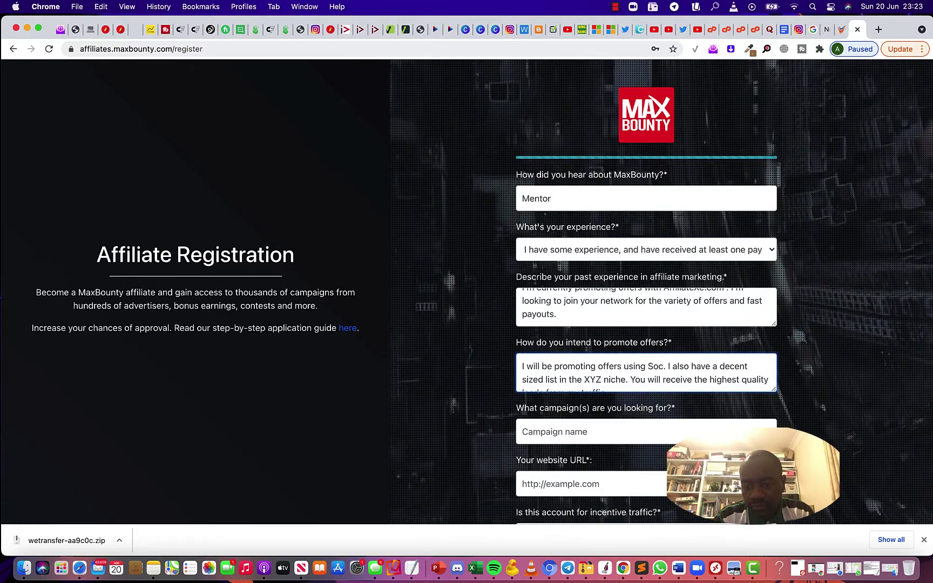
text(ial Traffic)
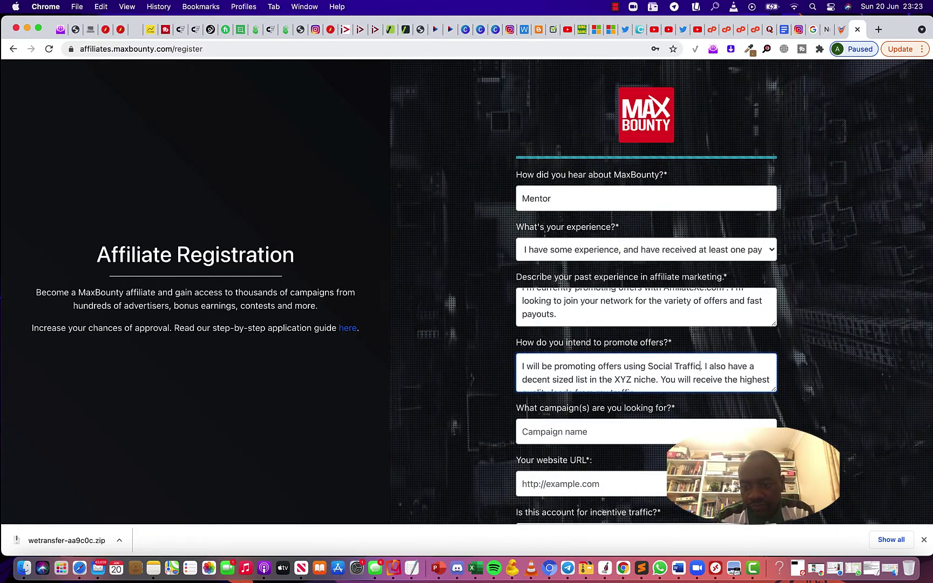
Replace the XYZ niche placeholder in the answer with 'Sweepstakes'
scroll(635, 372, down, 1)
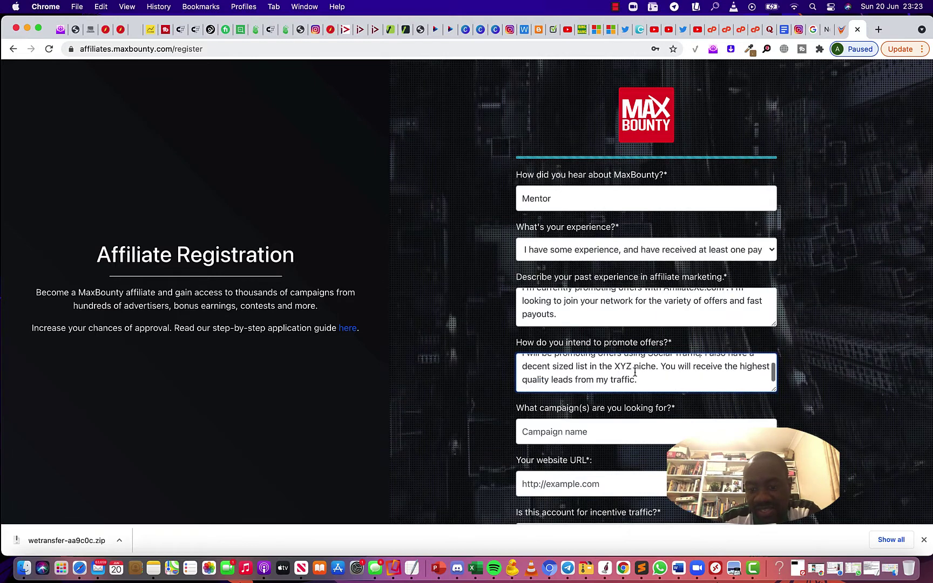
double_click(631, 367)
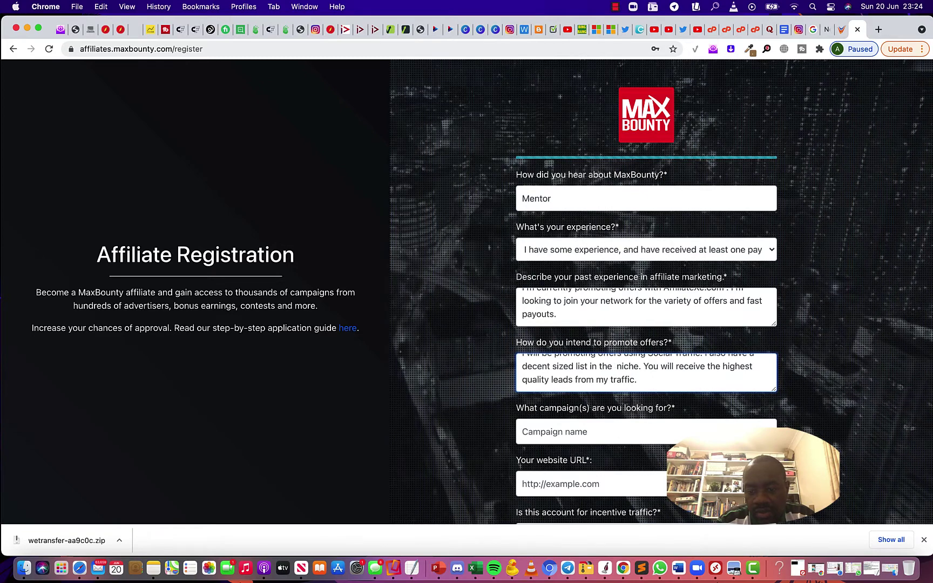
text(Sweepstake)
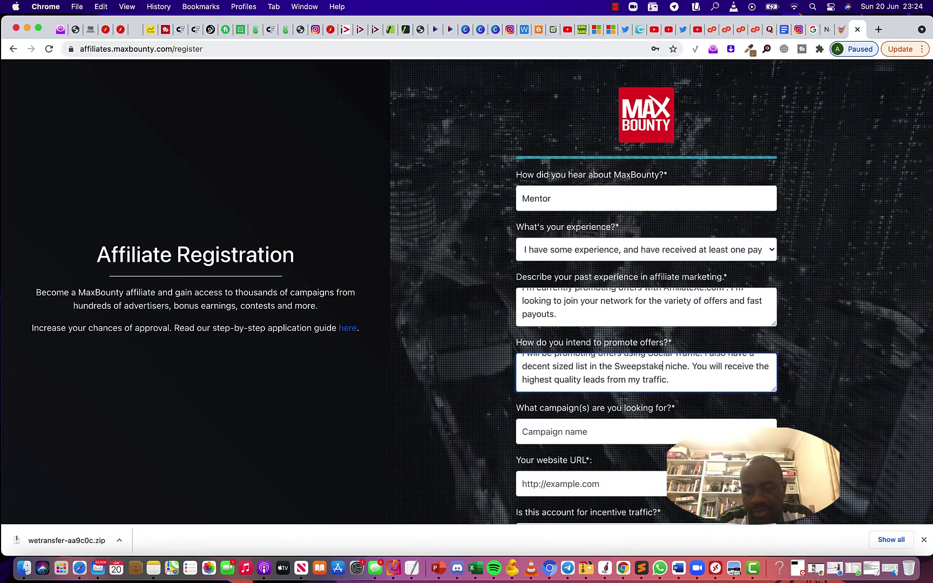
text(s)
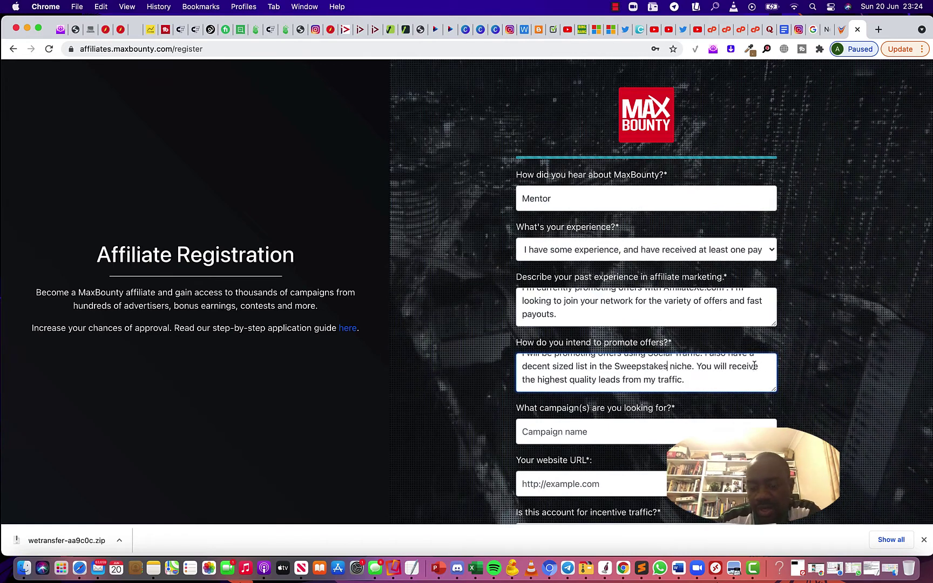
scroll(594, 375, down, 1)
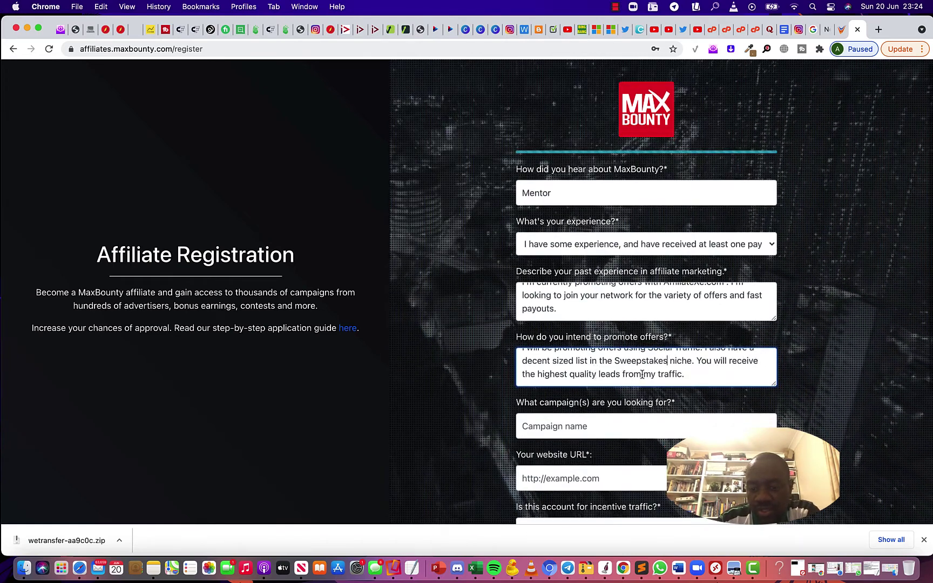
scroll(675, 373, up, 1)
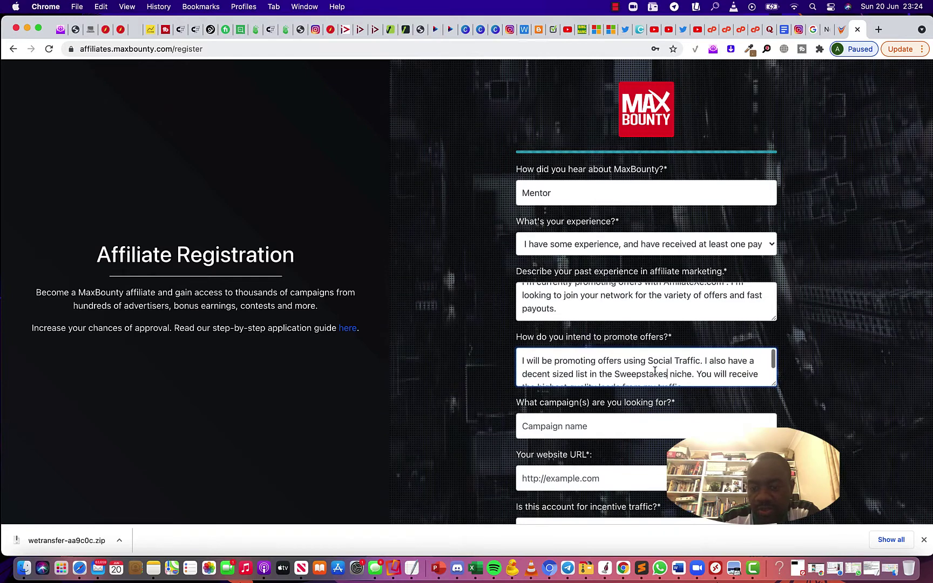
scroll(662, 372, down, 1)
scroll(621, 370, down, 2)
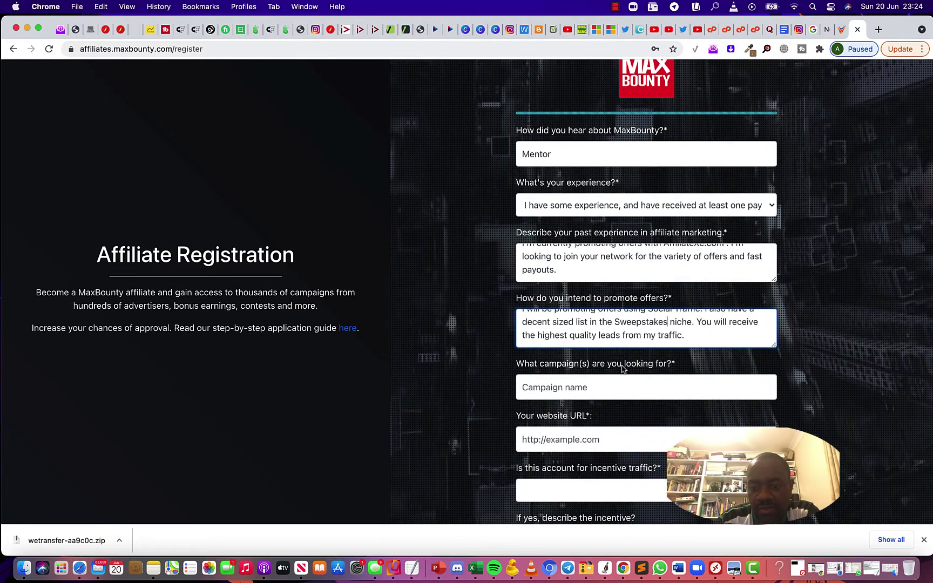
Check the '1-3 Different Niches' line in the TextEdit notes before returning to the form
click(412, 567)
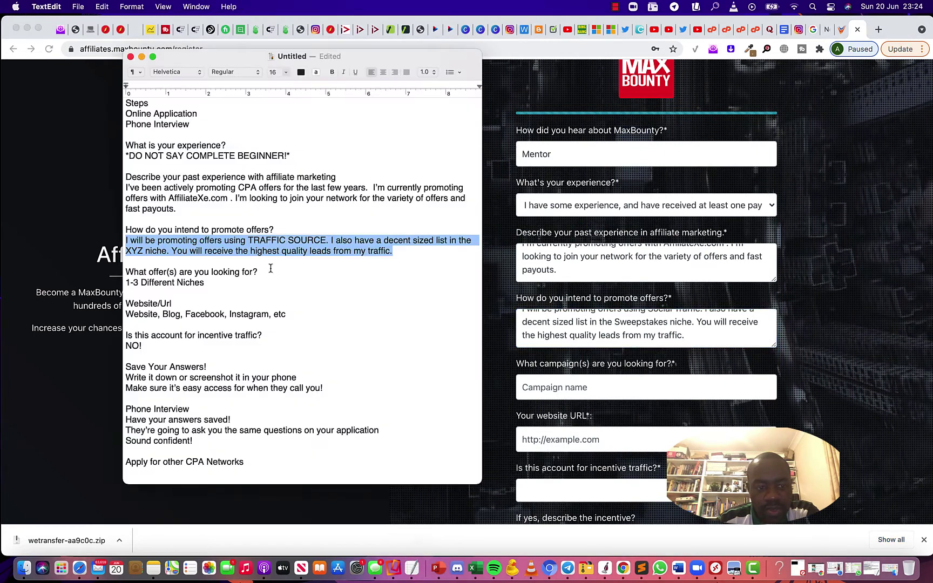
drag(216, 285, 126, 284)
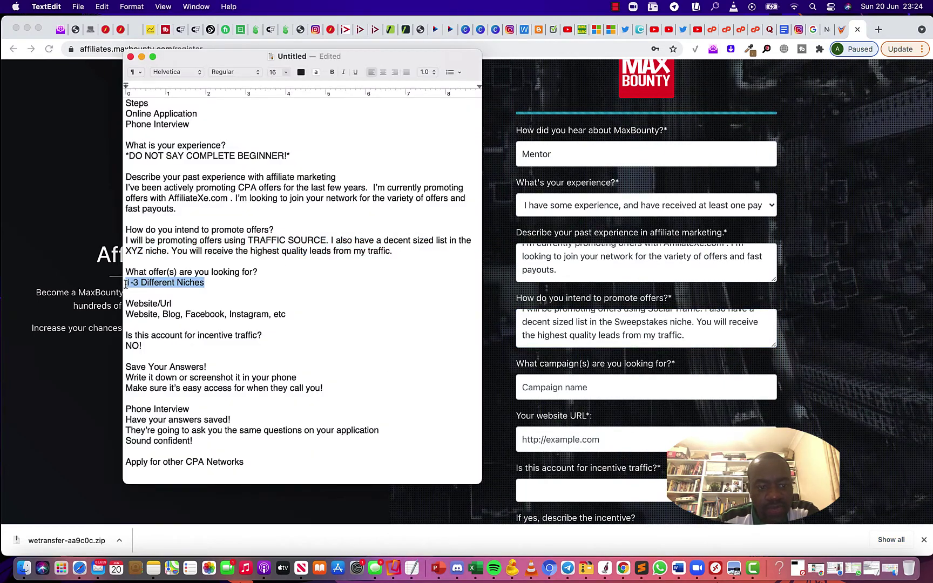
key(super+Tab)
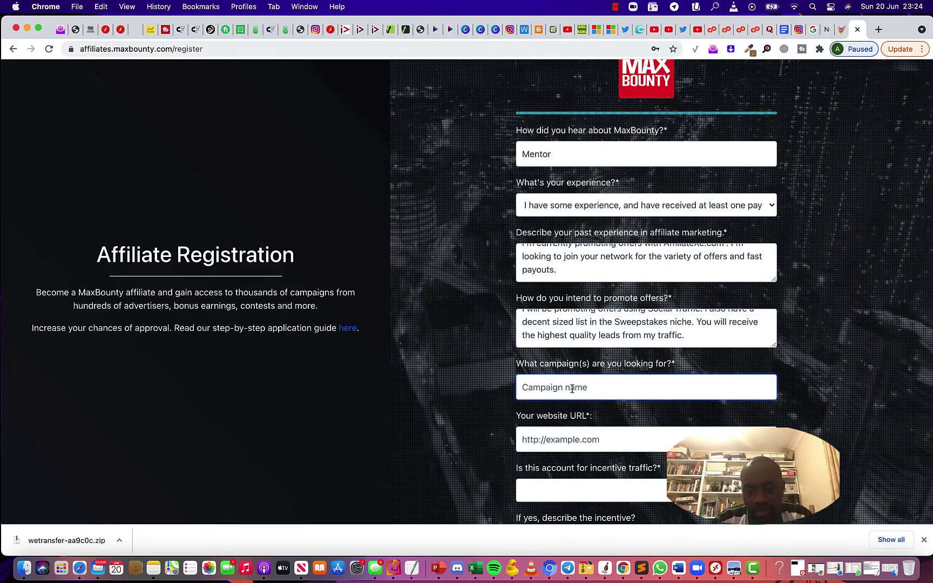
Answer the campaigns question with 'Sweepstakes, BizOpp, E-Comm'
text(Sweepstake)
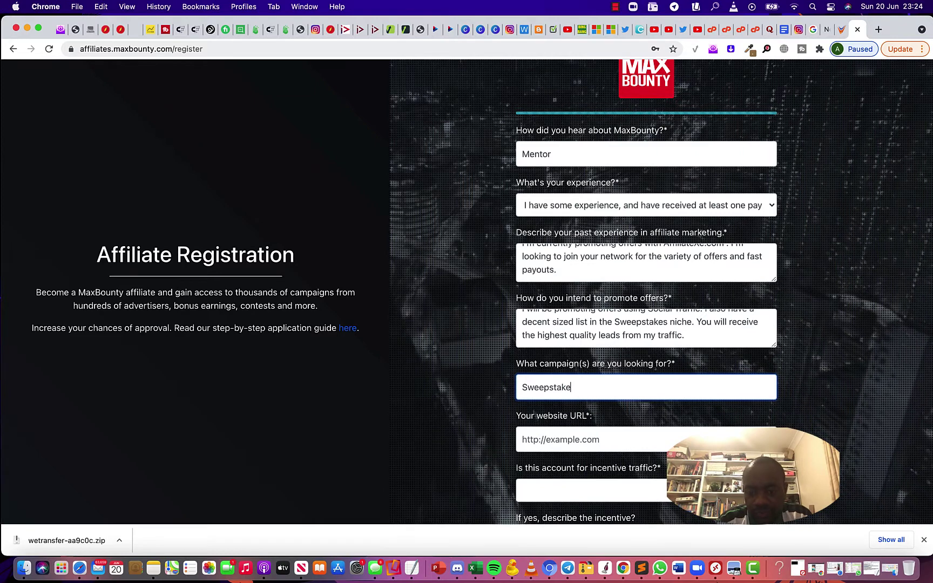
text(s,)
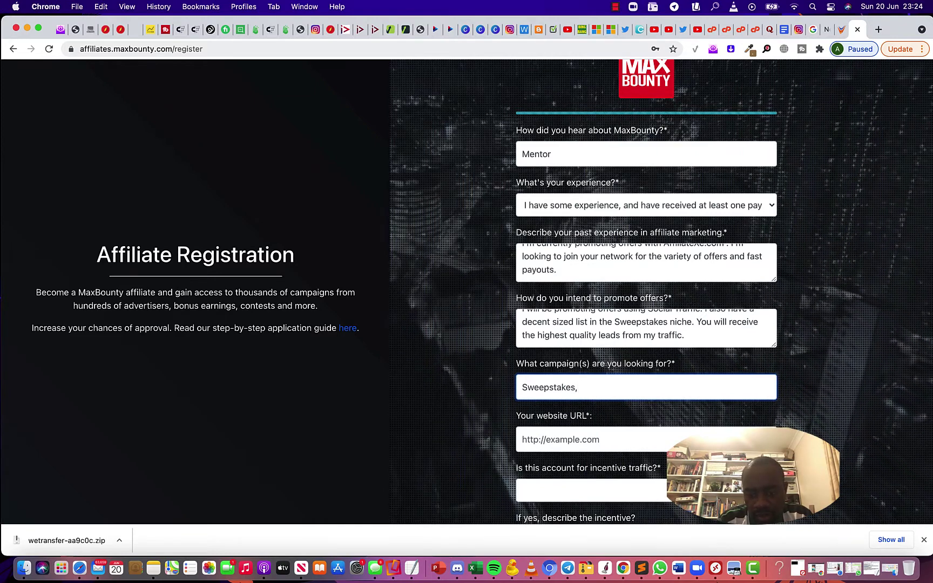
text( Biz)
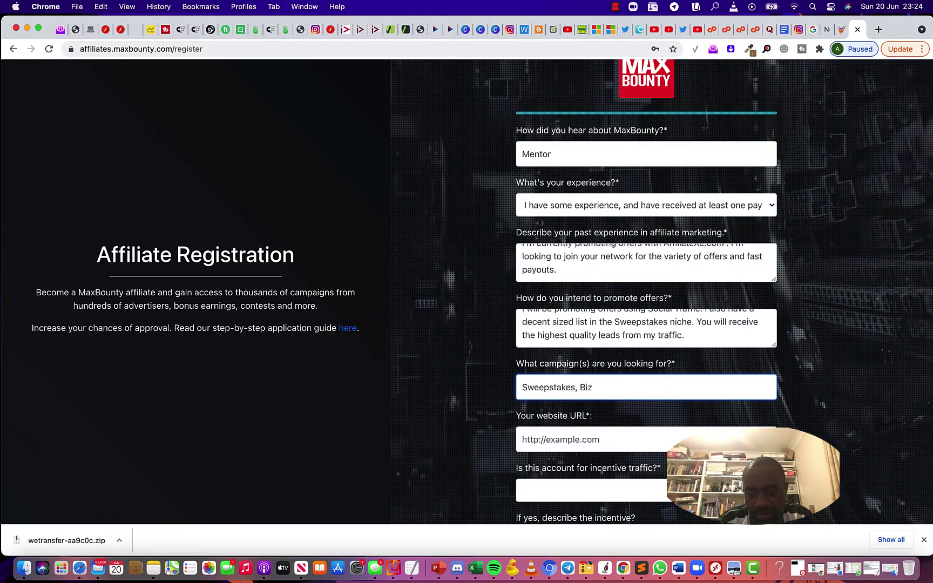
text(Opp, )
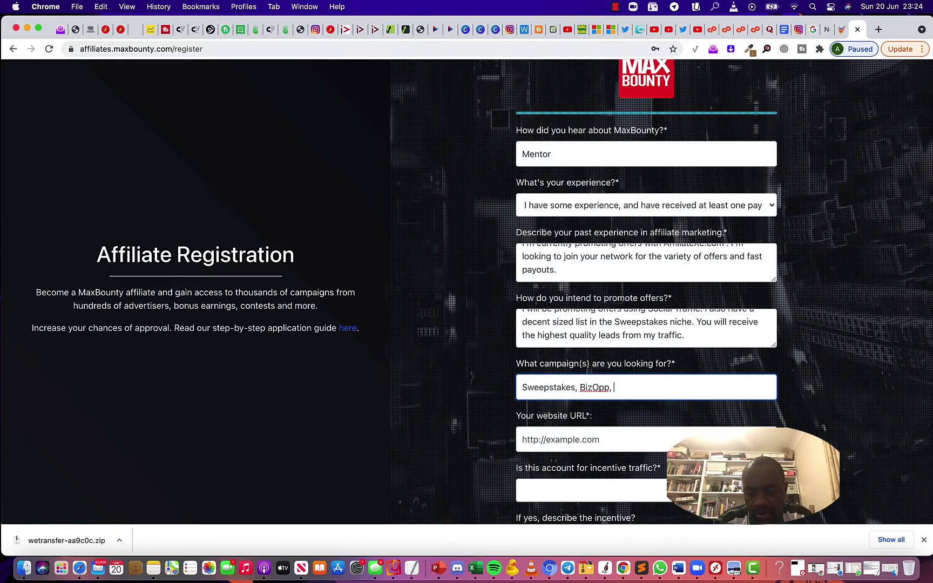
text(E-)
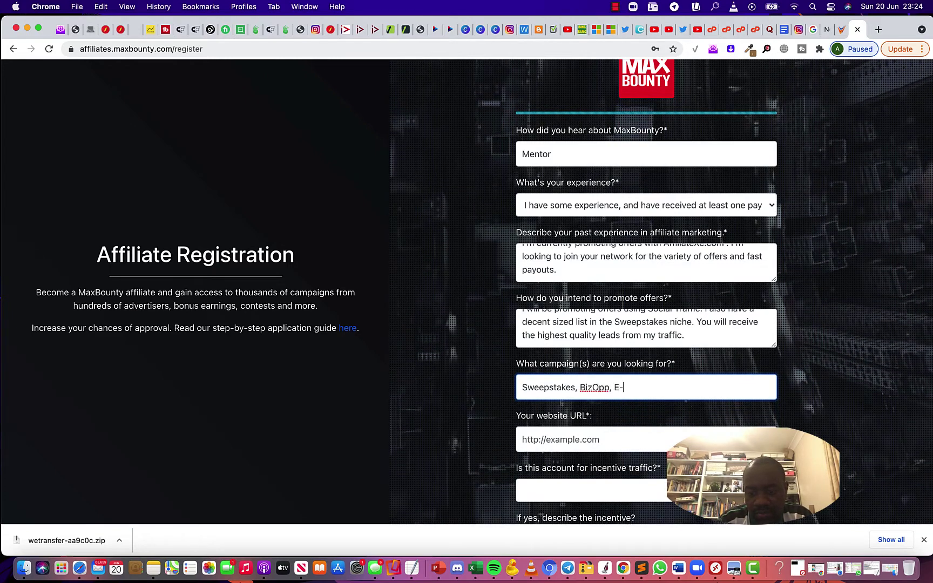
text(Co)
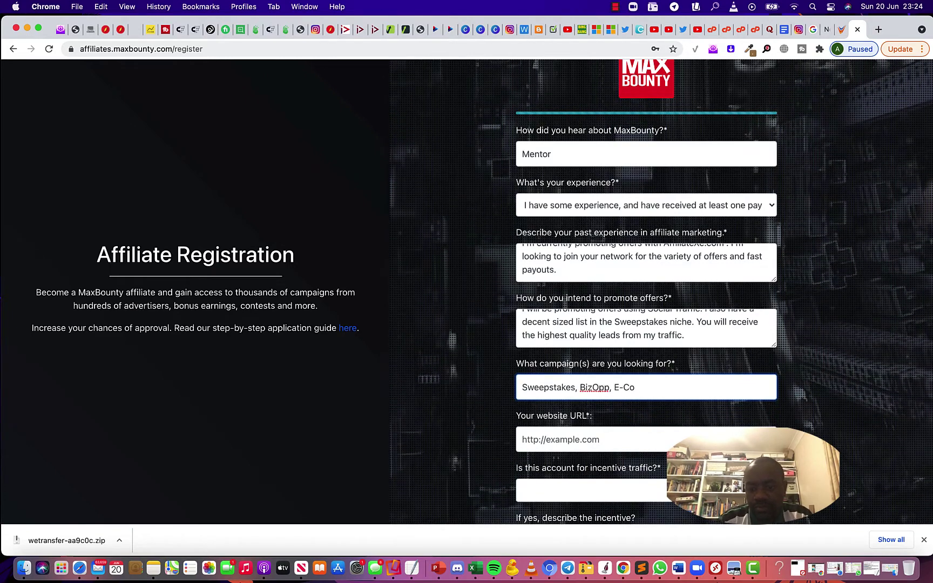
text(mm)
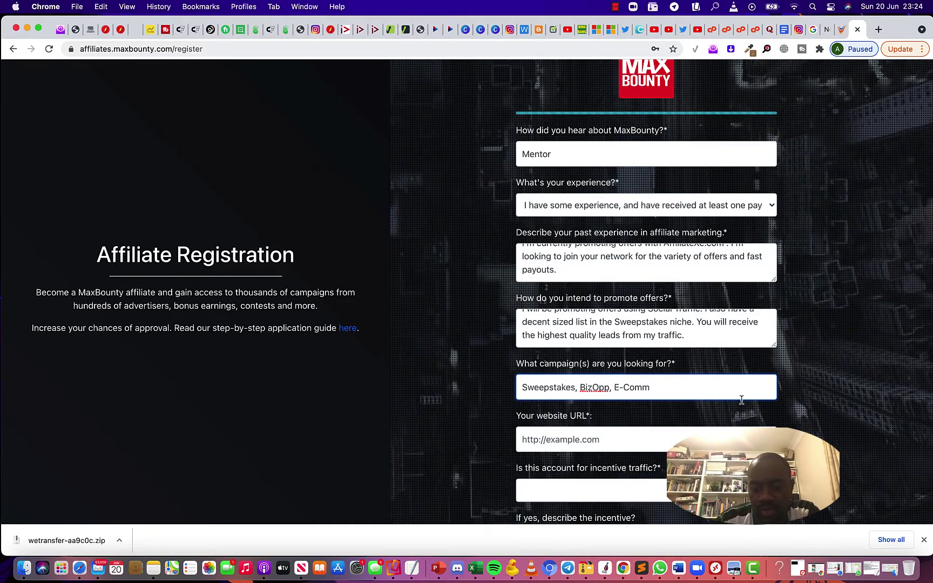
scroll(612, 383, down, 2)
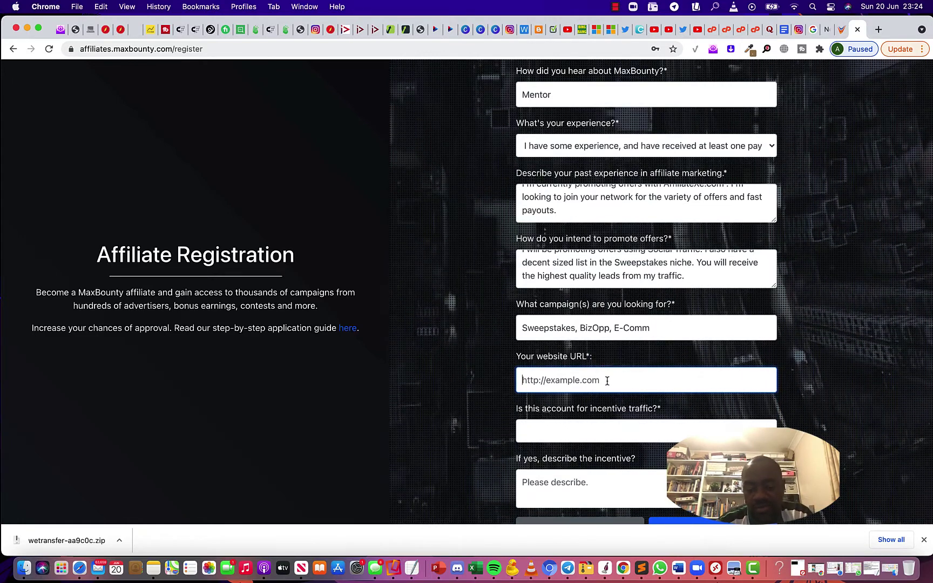
text(https:)
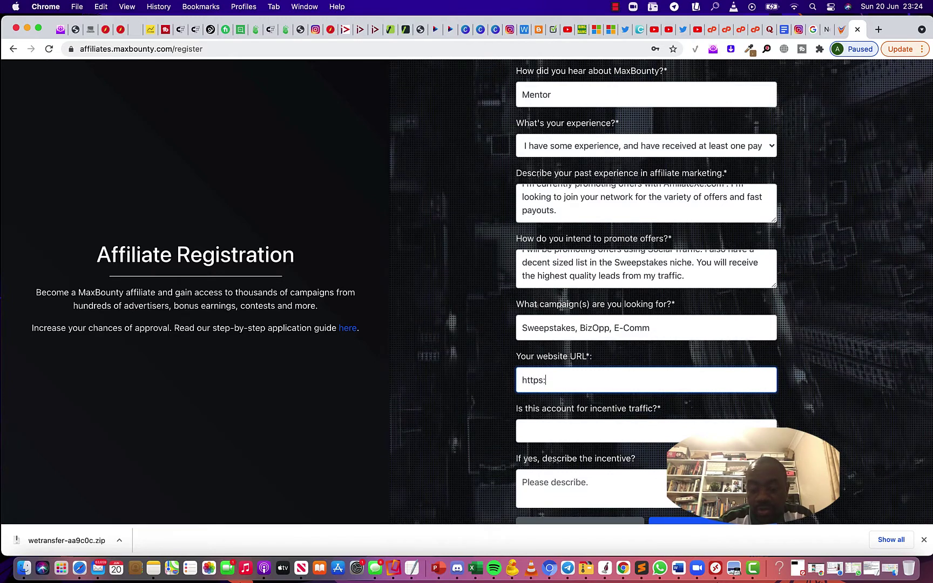
text(//g)
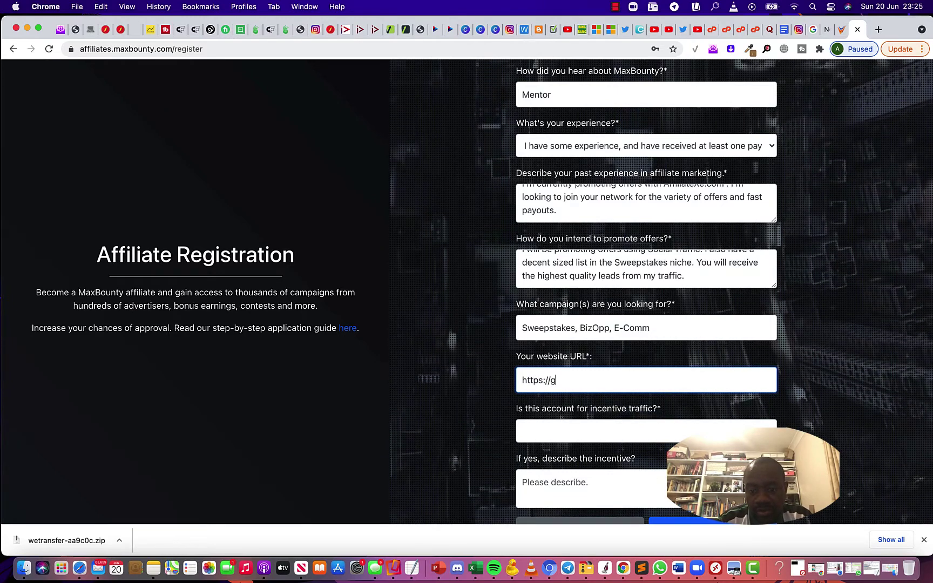
key(BackSpace)
text(GetInternetBusi)
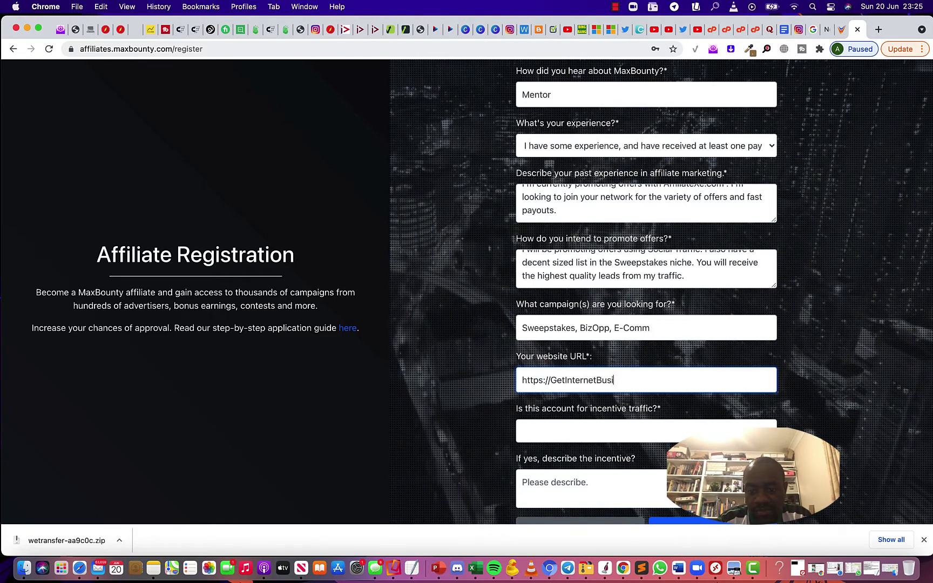
text(ness.com)
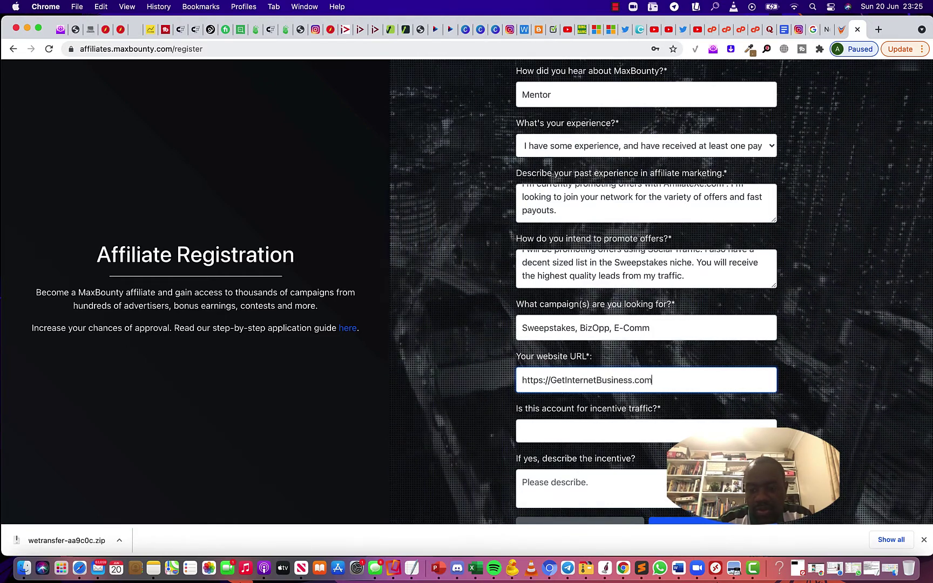
After checking the notes, set the incentive-traffic dropdown to 'No'
scroll(633, 403, down, 2)
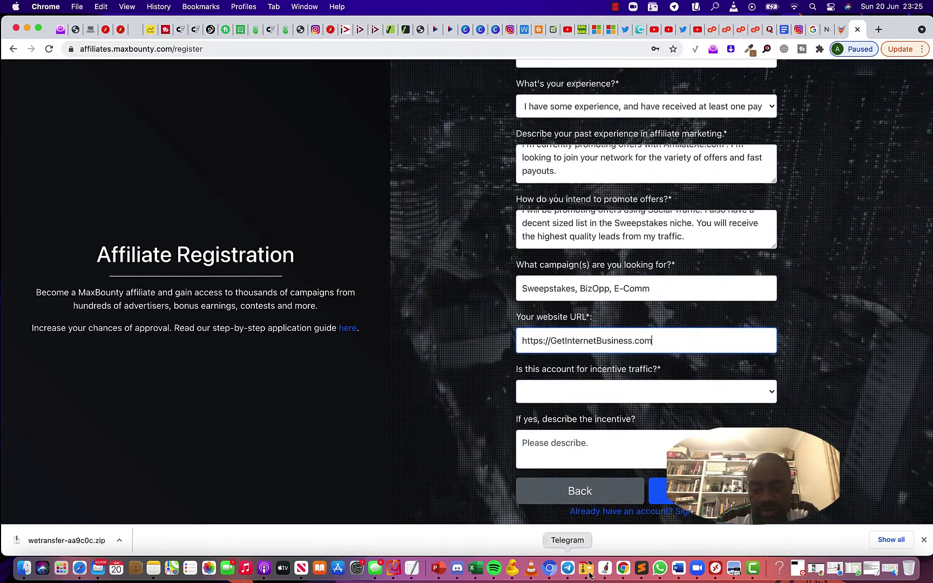
click(412, 568)
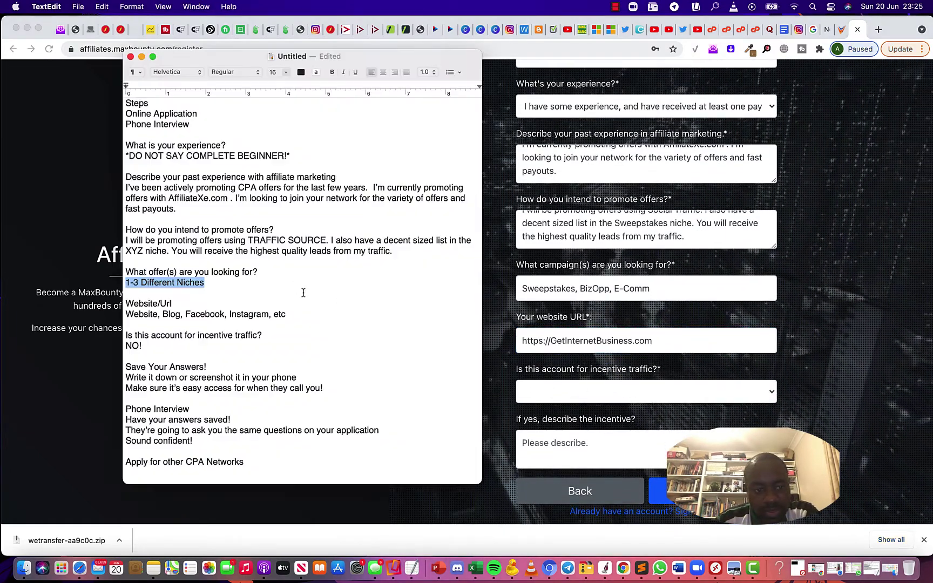
scroll(322, 313, up, 1)
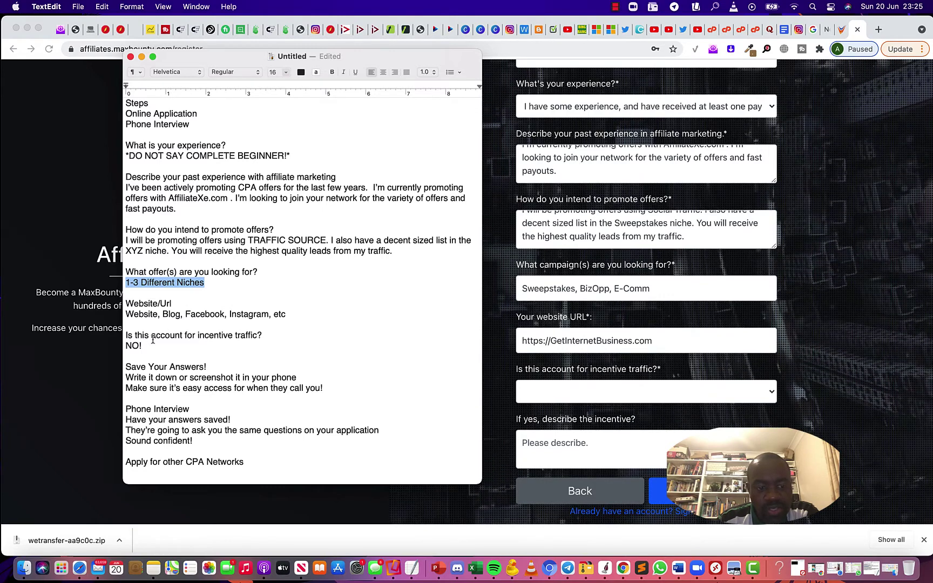
click(553, 398)
click(552, 396)
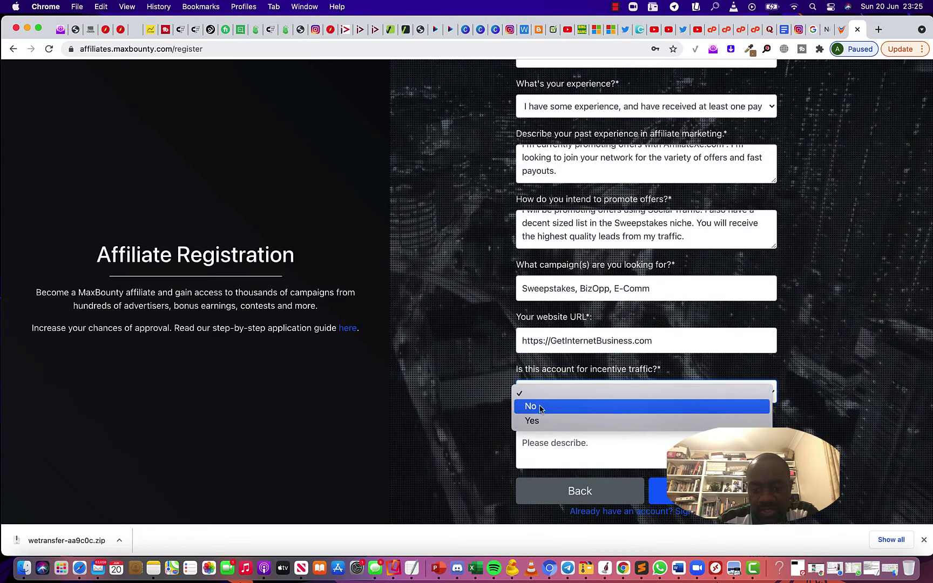
click(540, 407)
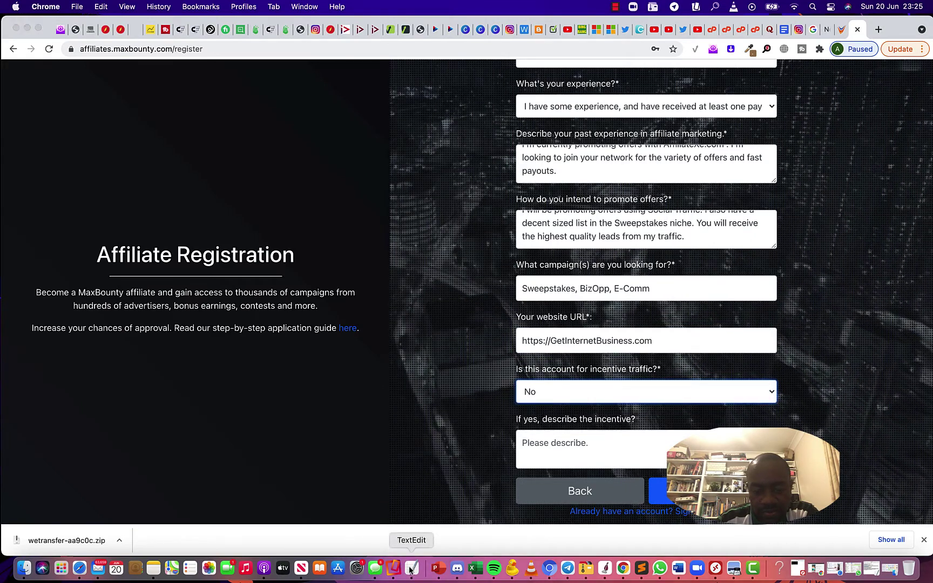
Compare the form against the notes again, then advance to the agreement step
click(412, 569)
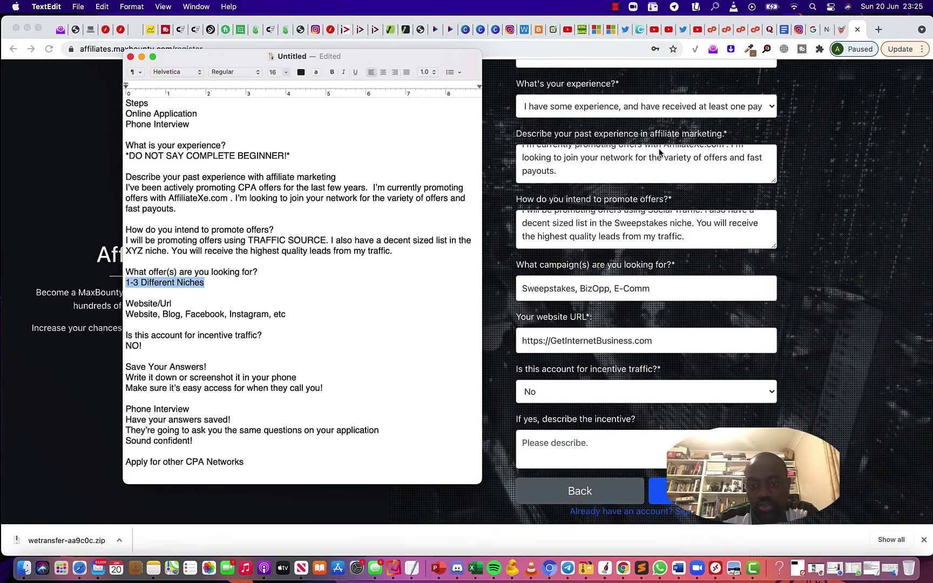
scroll(668, 170, up, 2)
scroll(668, 170, down, 2)
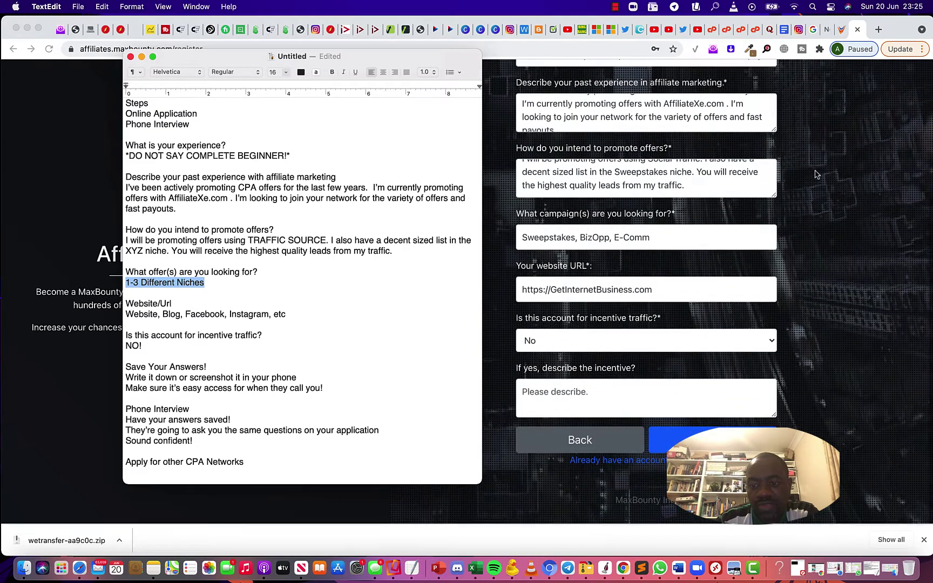
scroll(816, 174, up, 4)
scroll(816, 175, down, 2)
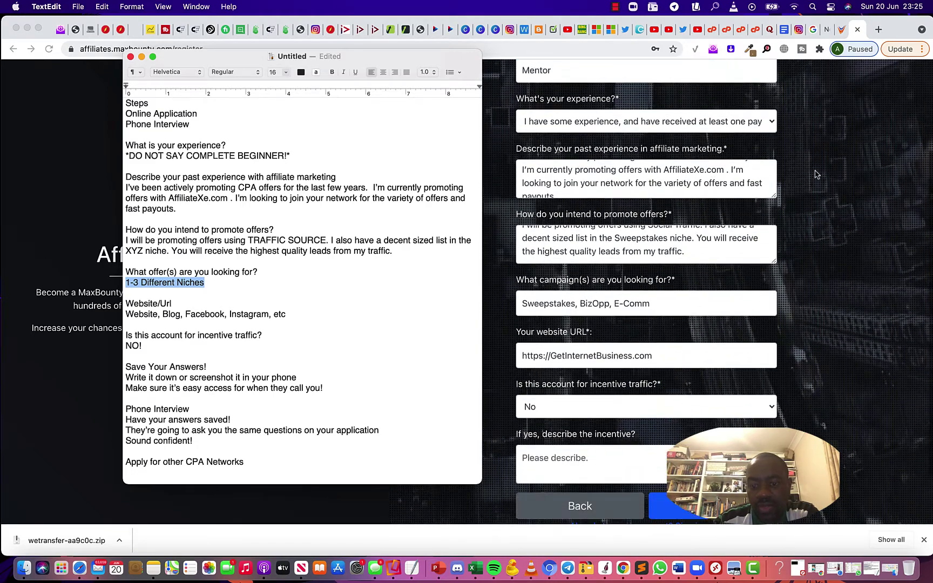
scroll(816, 174, down, 1)
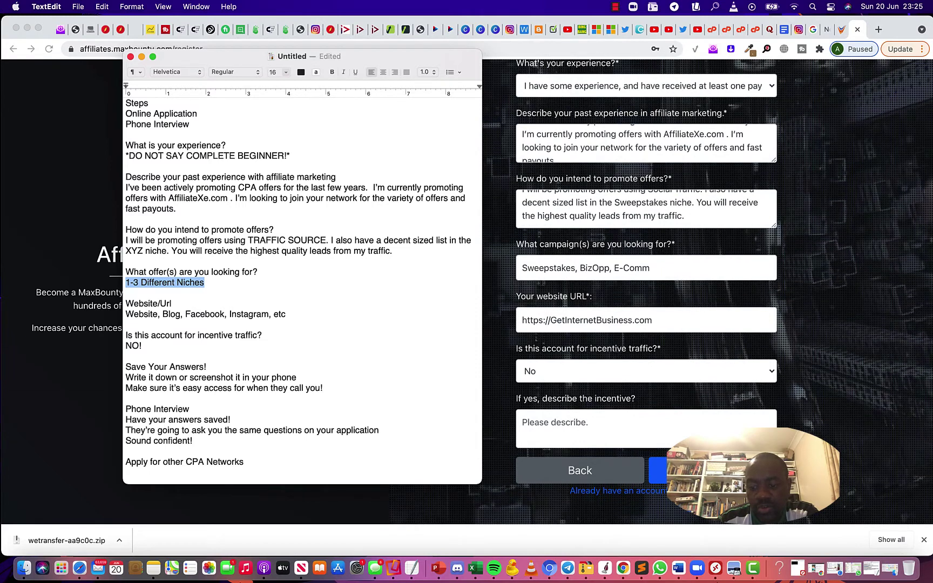
click(712, 470)
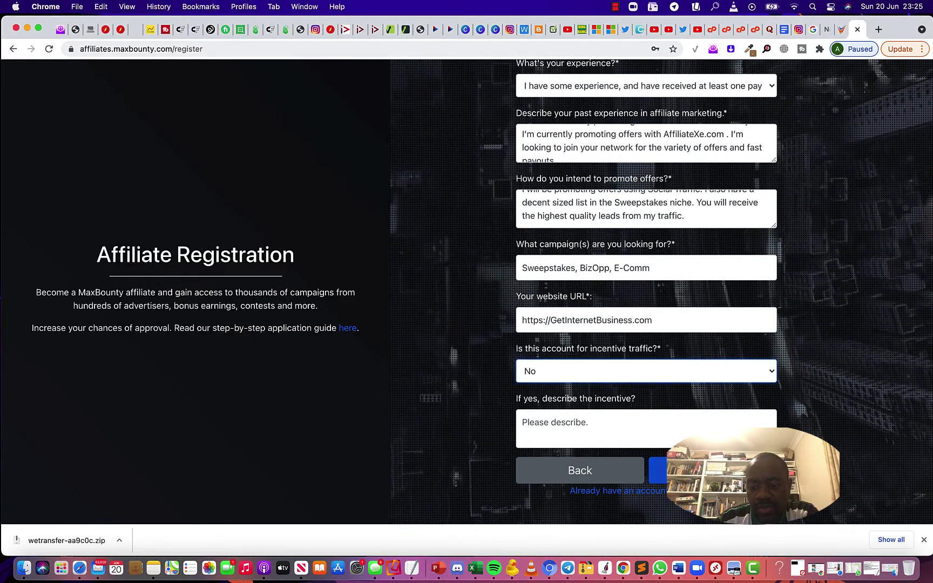
click(712, 470)
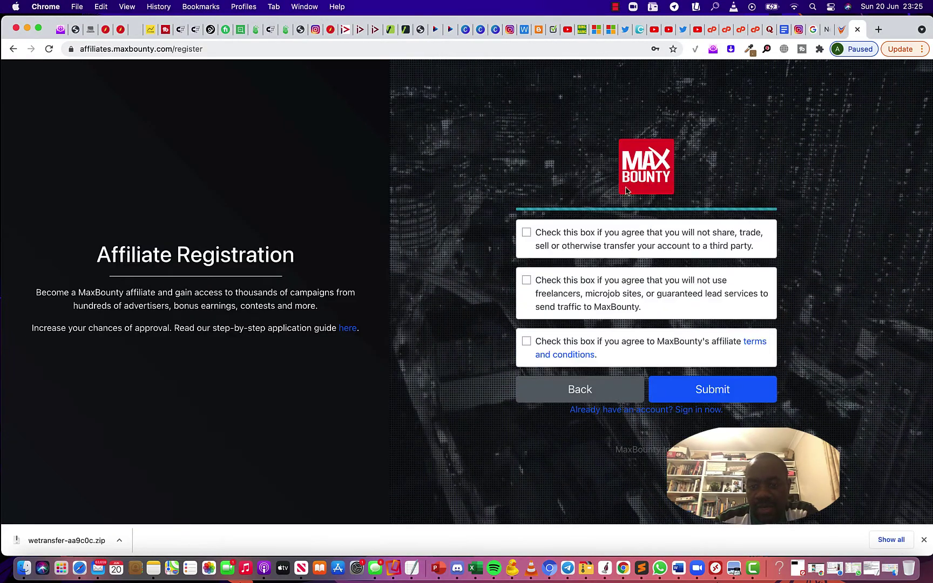
After consulting the notes, accept the no-sharing and no-freelancer agreements and open the terms and conditions
click(412, 568)
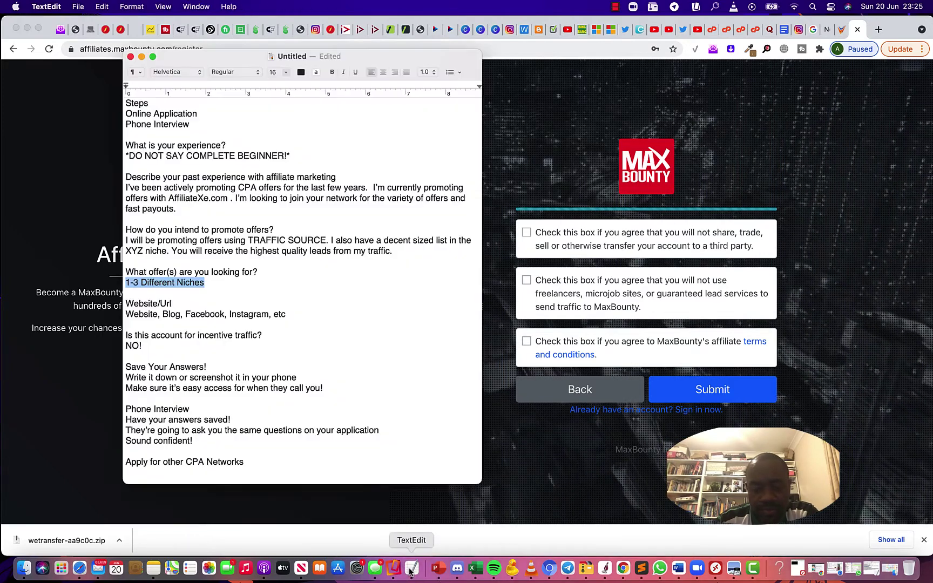
scroll(309, 344, down, 2)
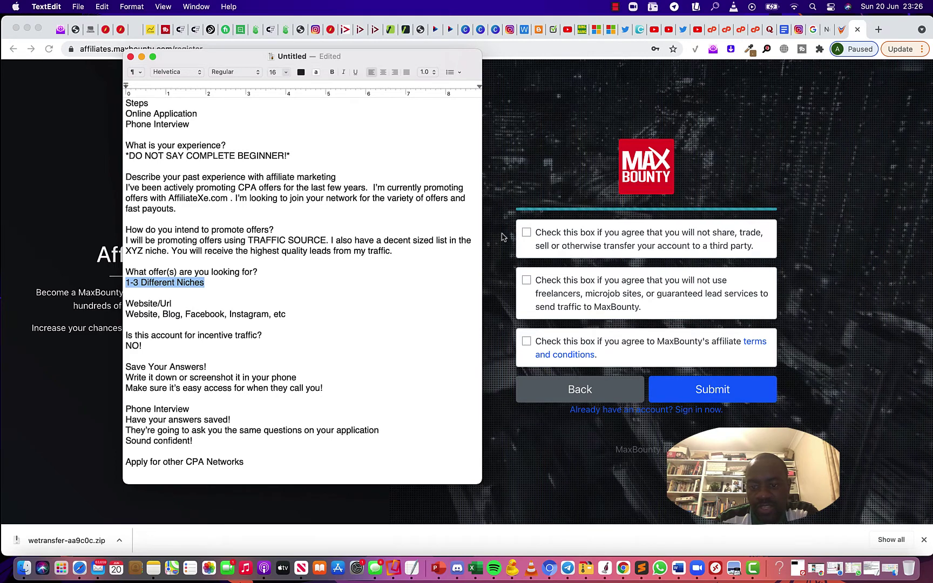
click(527, 231)
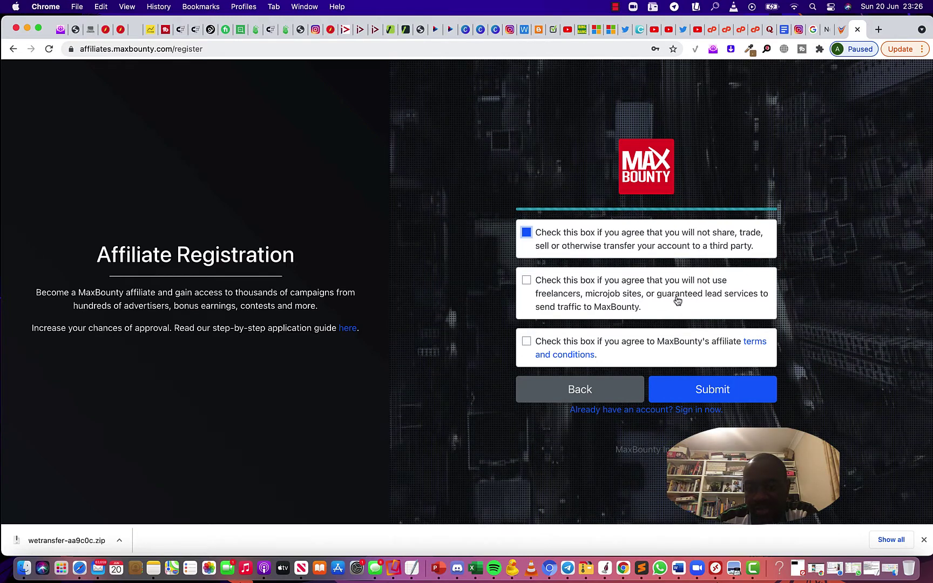
click(527, 279)
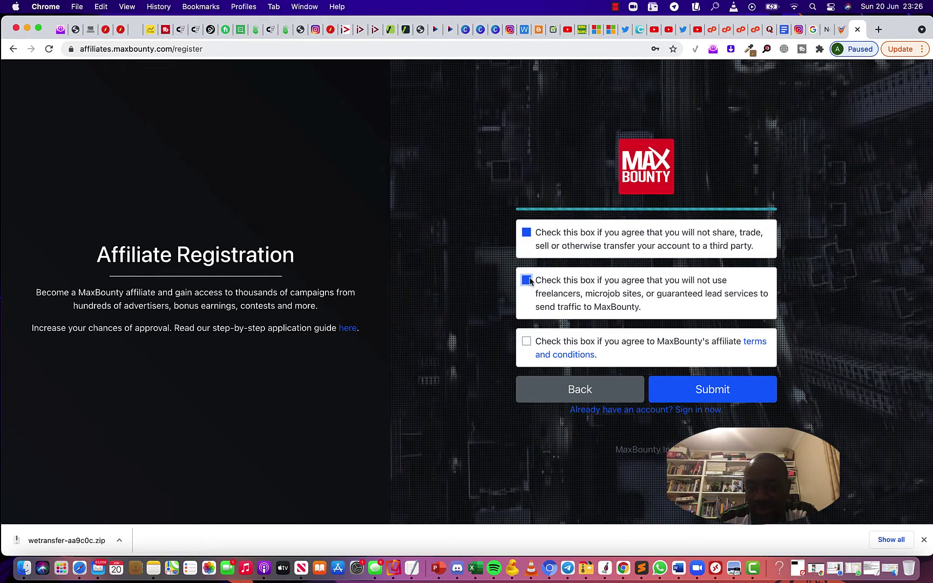
click(755, 342)
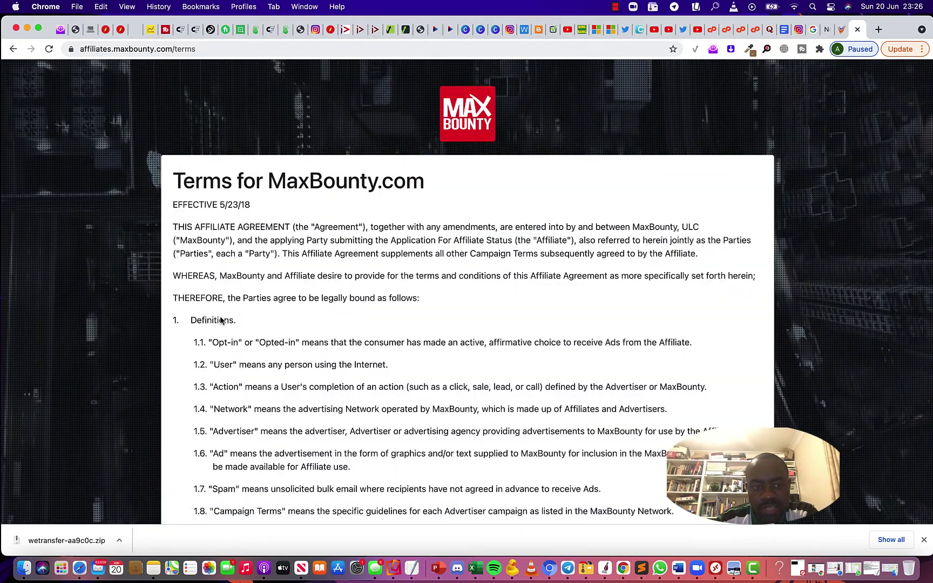
Scroll through the opening definitions of the affiliate terms and reload the page
scroll(582, 281, down, 1)
scroll(582, 281, down, 20)
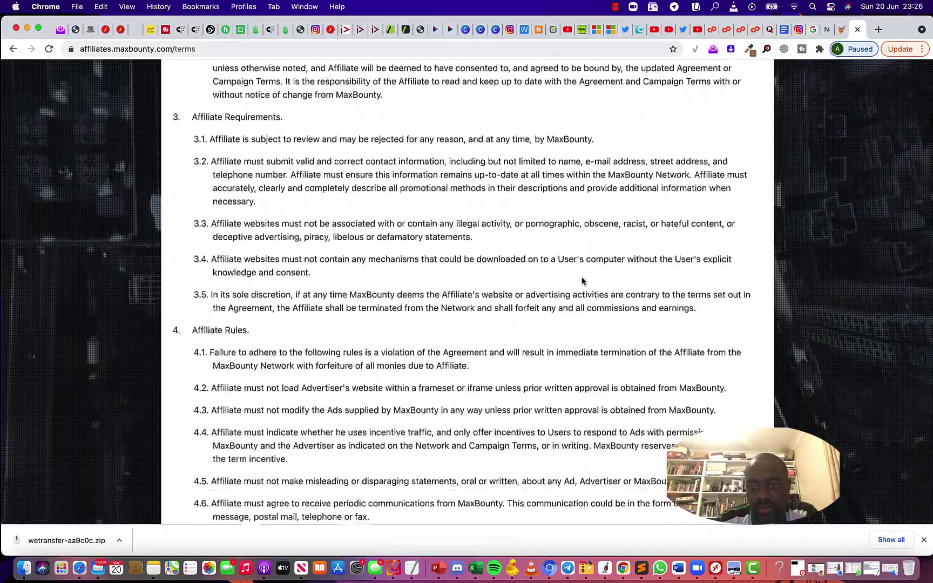
scroll(573, 290, down, 20)
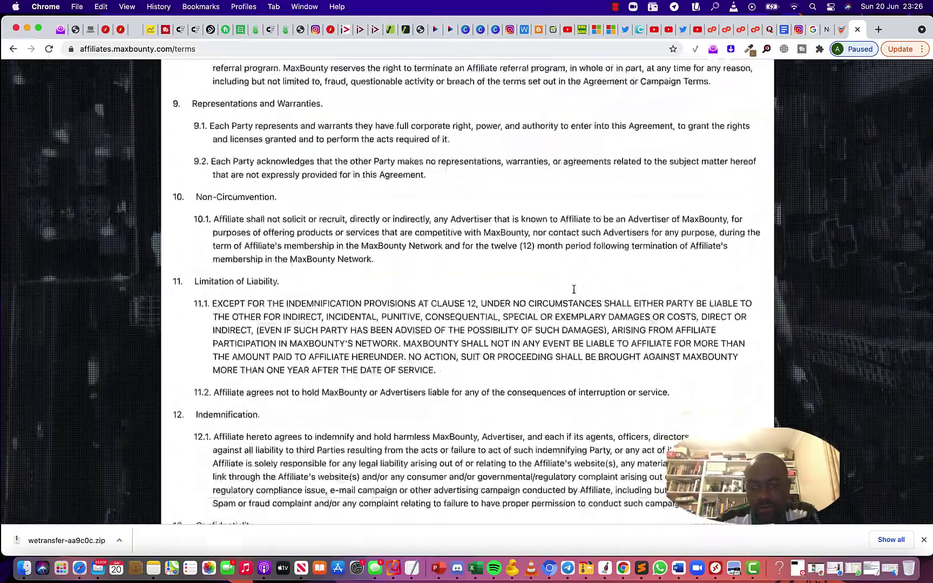
scroll(530, 286, up, 20)
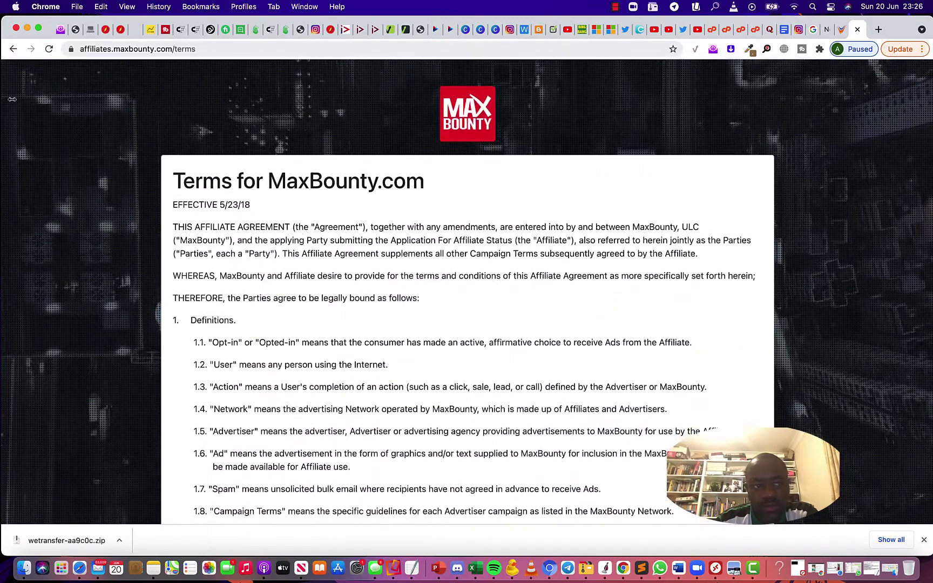
key(super+r)
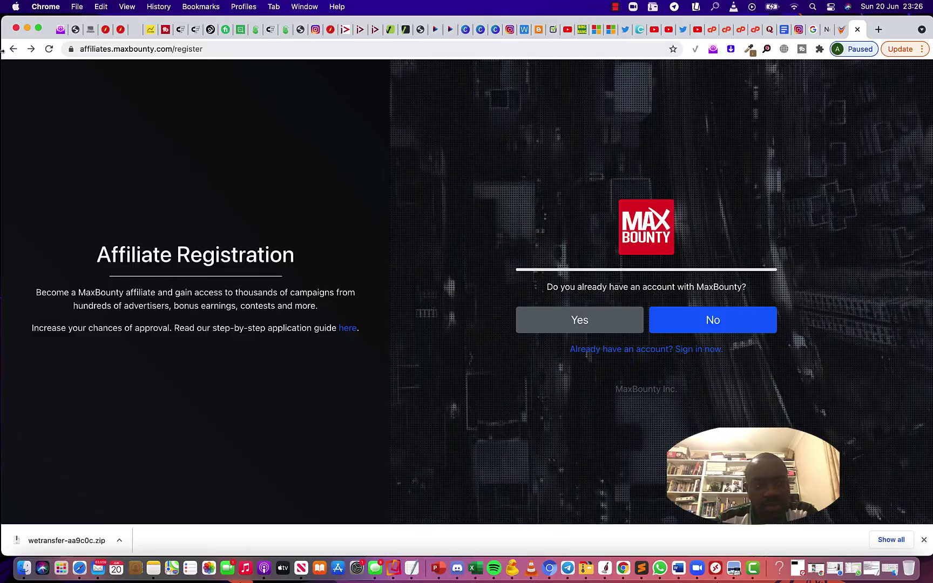
click(31, 49)
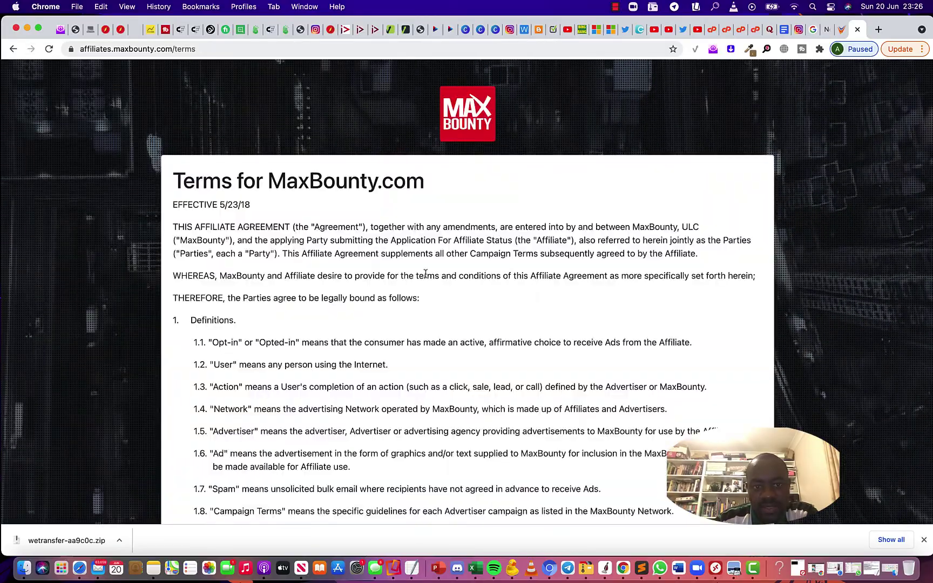
Read further through the terms to the termination section, then bring up the TextEdit notes
scroll(426, 278, down, 20)
scroll(426, 277, down, 20)
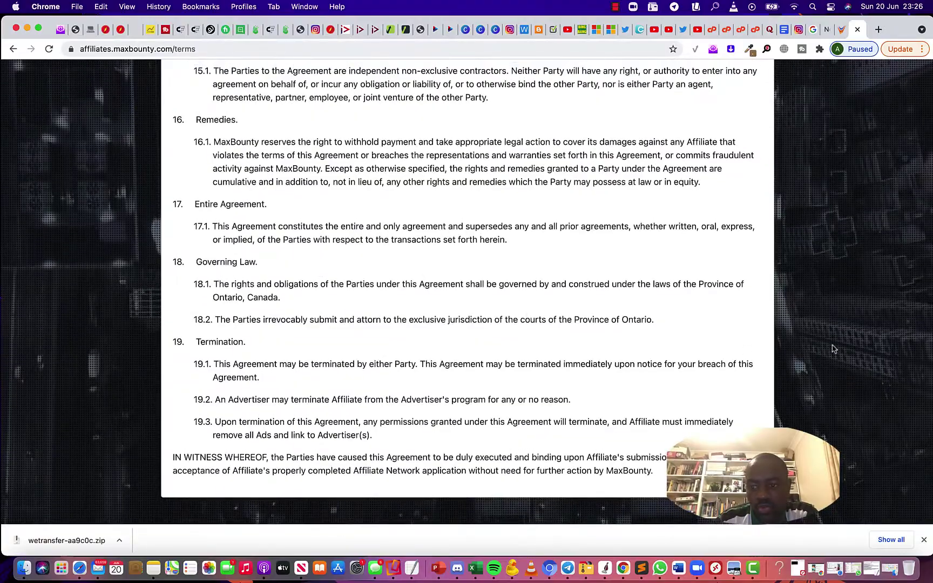
scroll(818, 343, up, 10)
scroll(818, 342, up, 15)
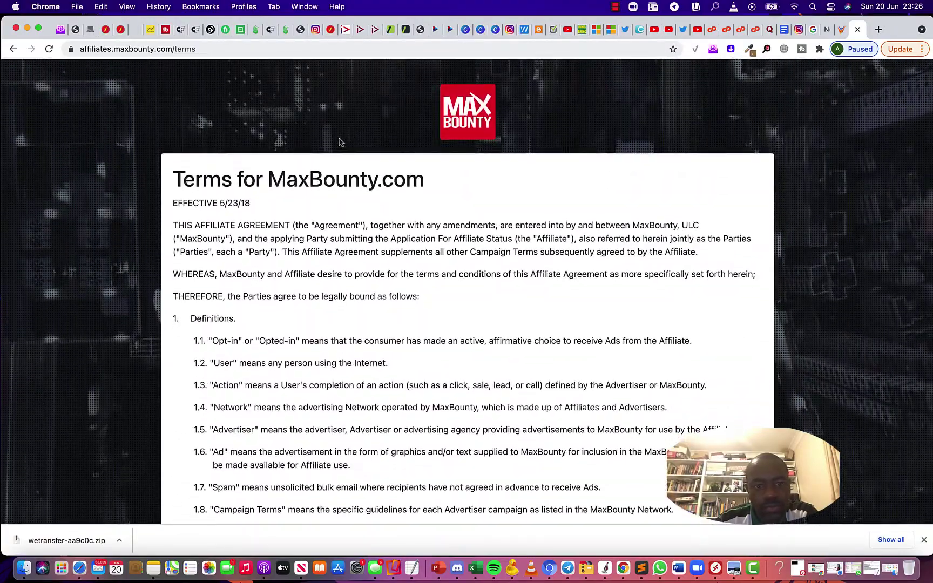
scroll(386, 177, down, 10)
scroll(387, 177, down, 15)
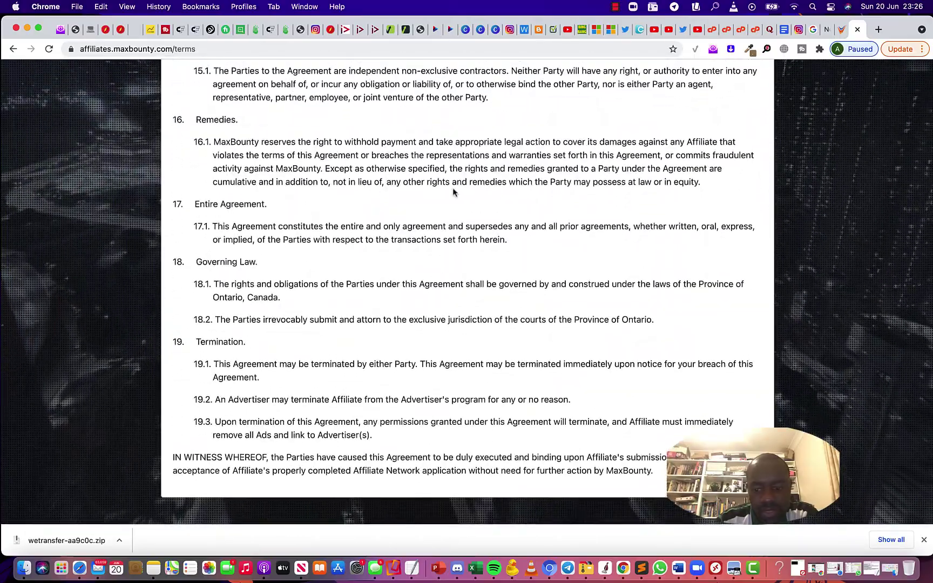
right_click(792, 247)
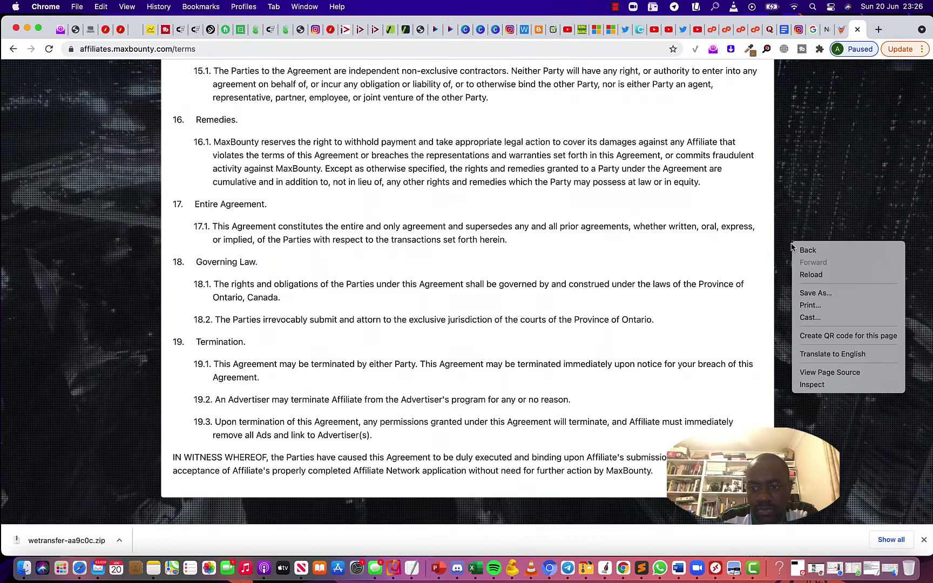
click(766, 198)
scroll(671, 236, down, 1)
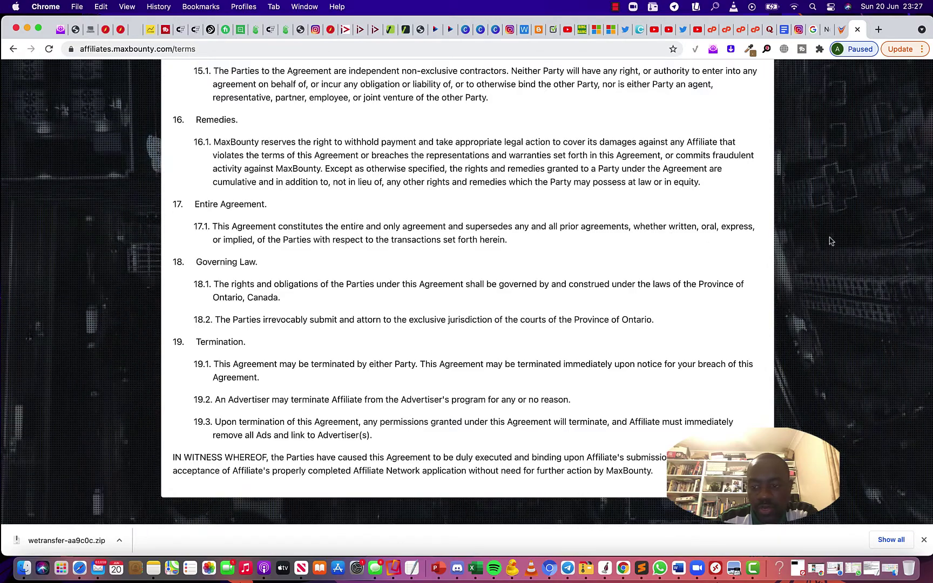
scroll(830, 241, up, 6)
scroll(830, 241, up, 10)
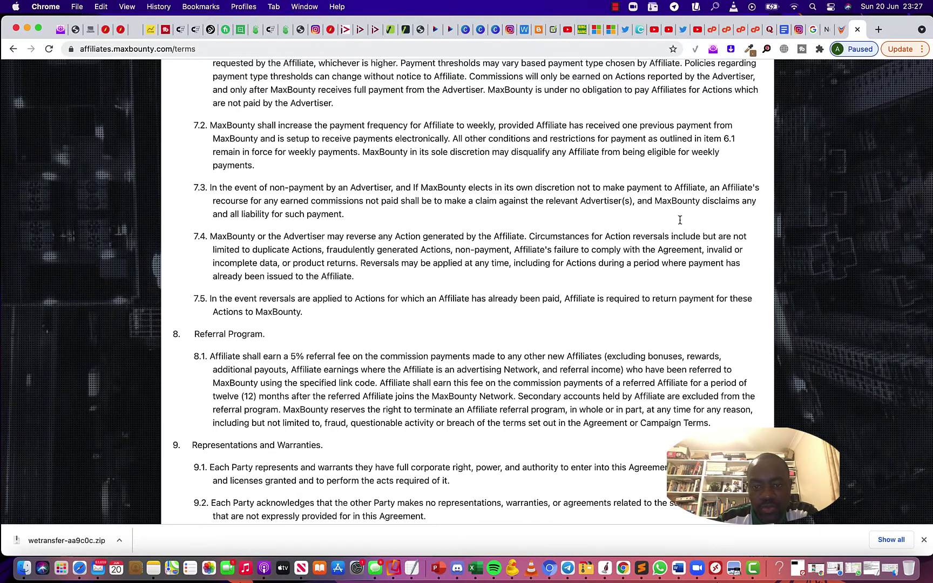
click(411, 569)
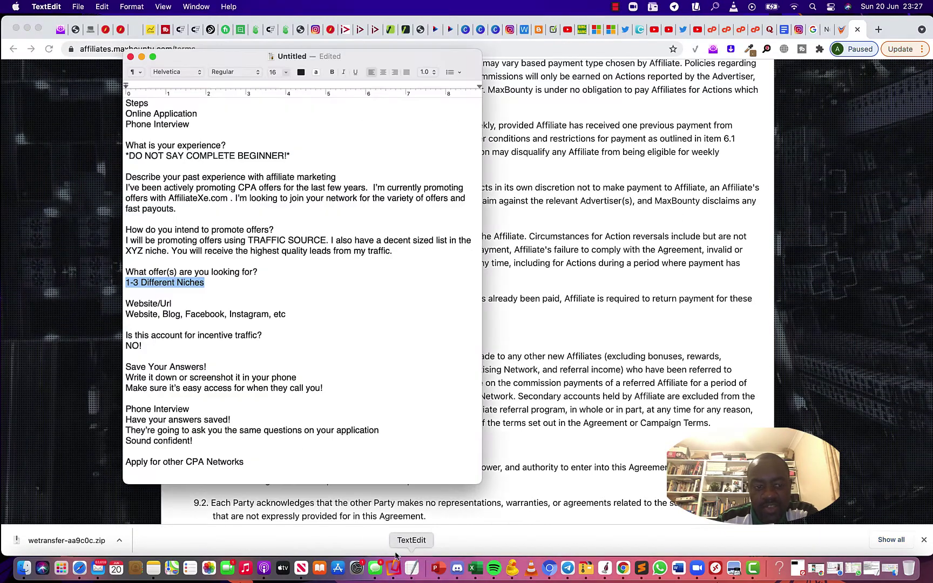
Select the 'Apply for other CPA Networks' note, then browse OfferVault's insurance offers list
drag(243, 466, 124, 463)
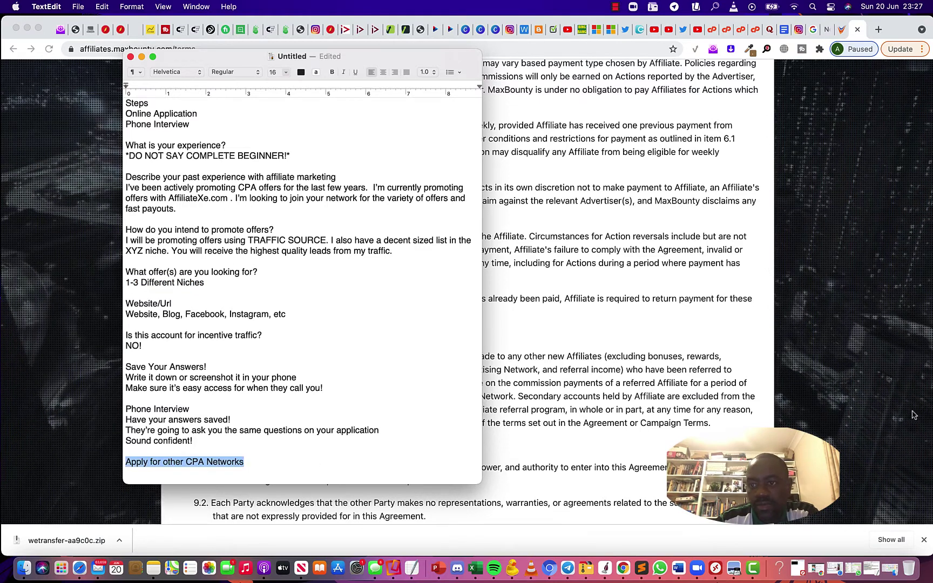
click(911, 430)
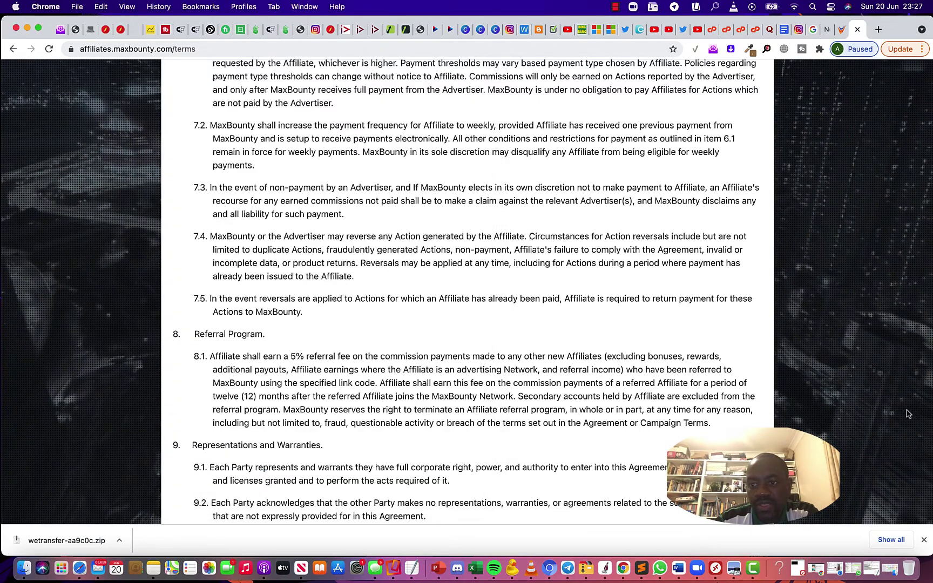
click(843, 33)
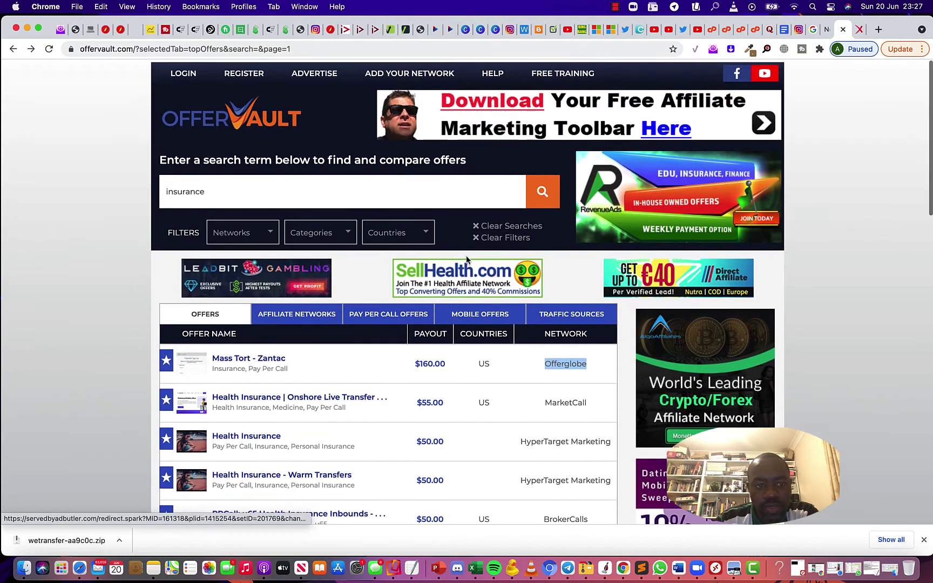
click(131, 48)
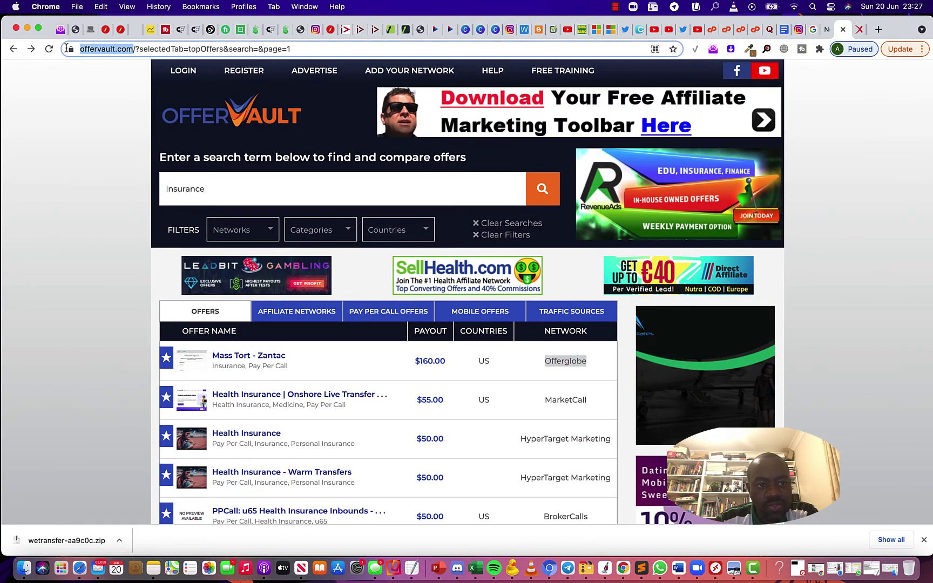
key(shift+super+Left)
scroll(317, 202, down, 6)
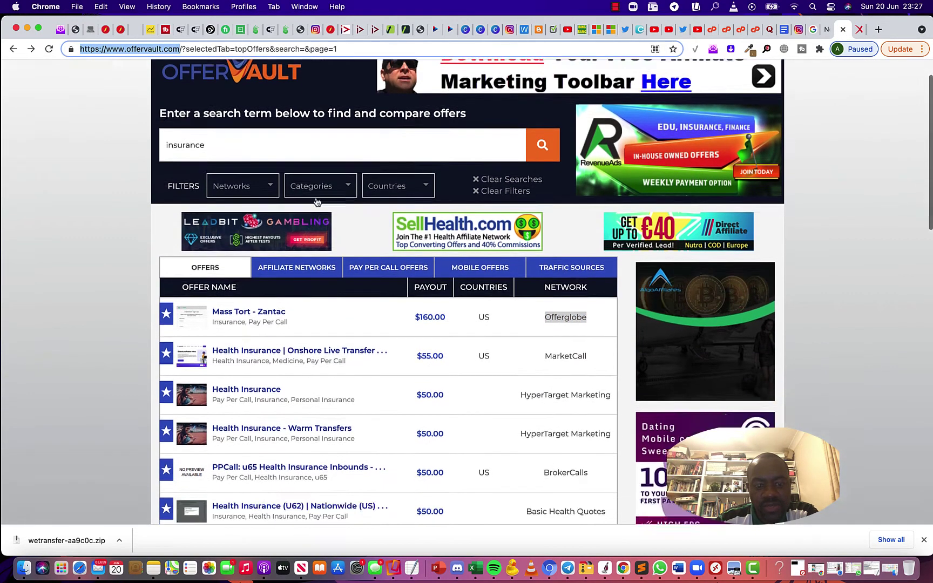
scroll(317, 201, down, 4)
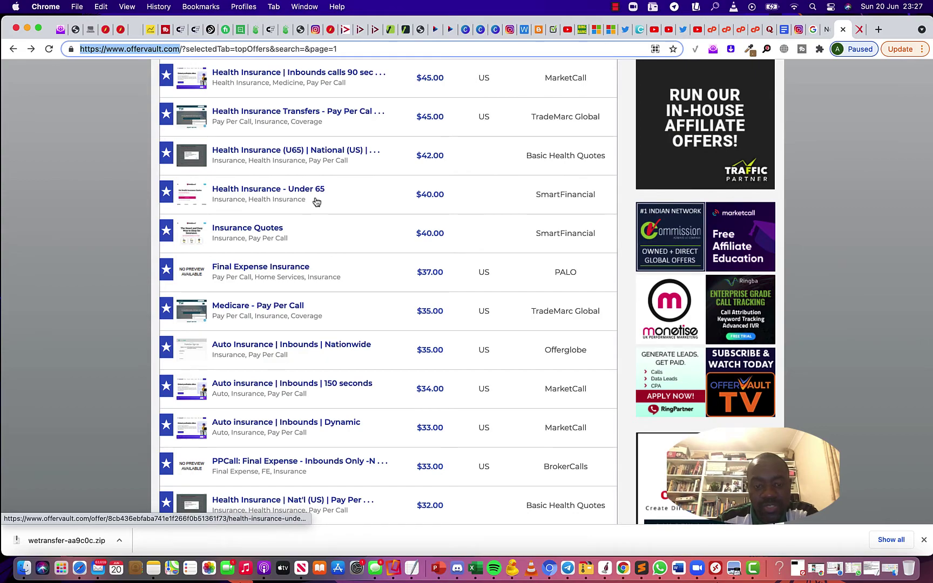
scroll(316, 202, down, 6)
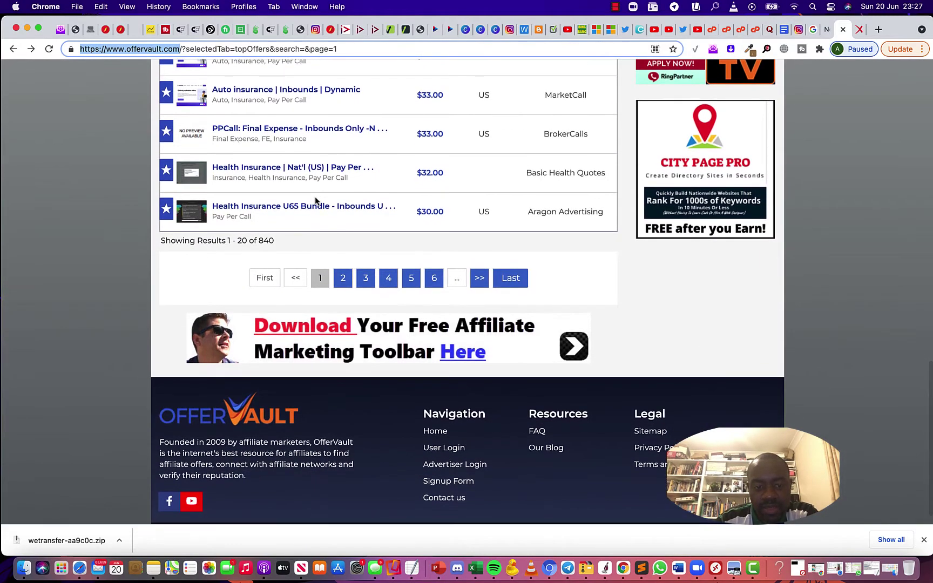
scroll(316, 202, up, 12)
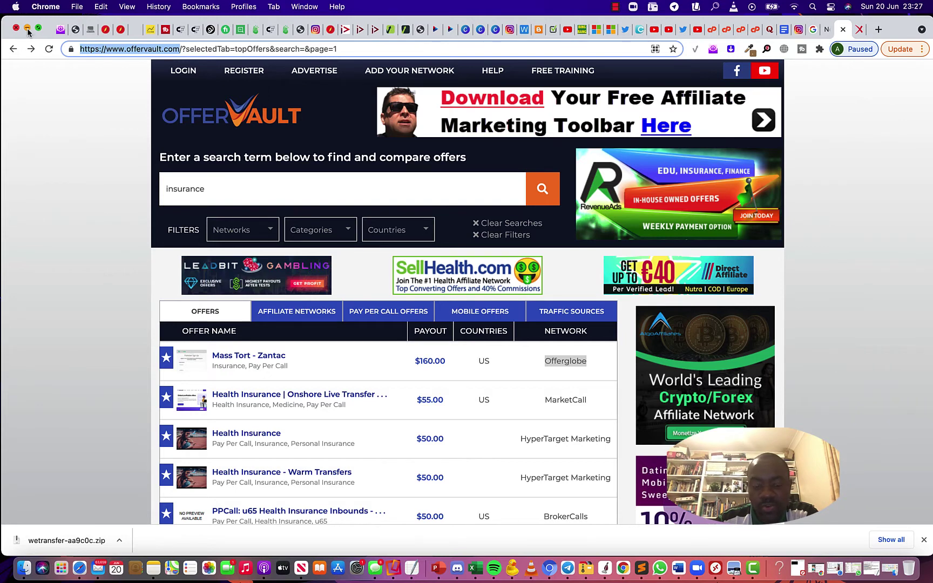
Glance over the TextEdit notes again, then minimize them to reveal the OfferVault insurance results
click(413, 570)
scroll(369, 340, down, 1)
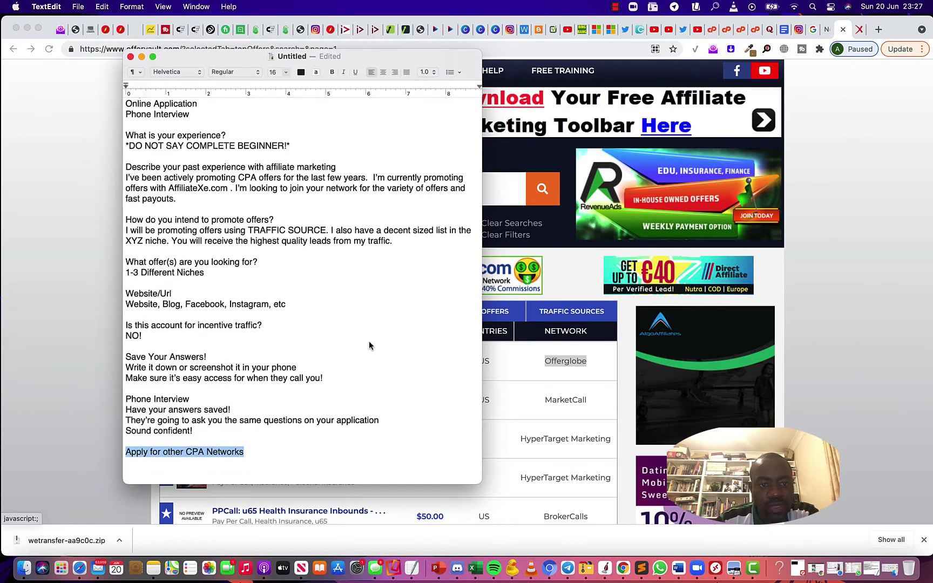
scroll(369, 340, up, 2)
scroll(369, 341, down, 1)
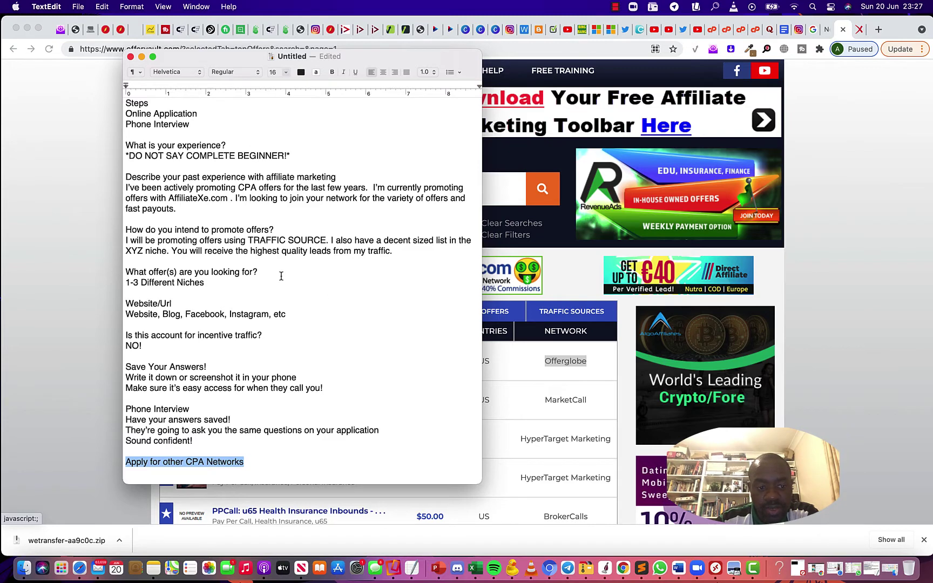
click(142, 57)
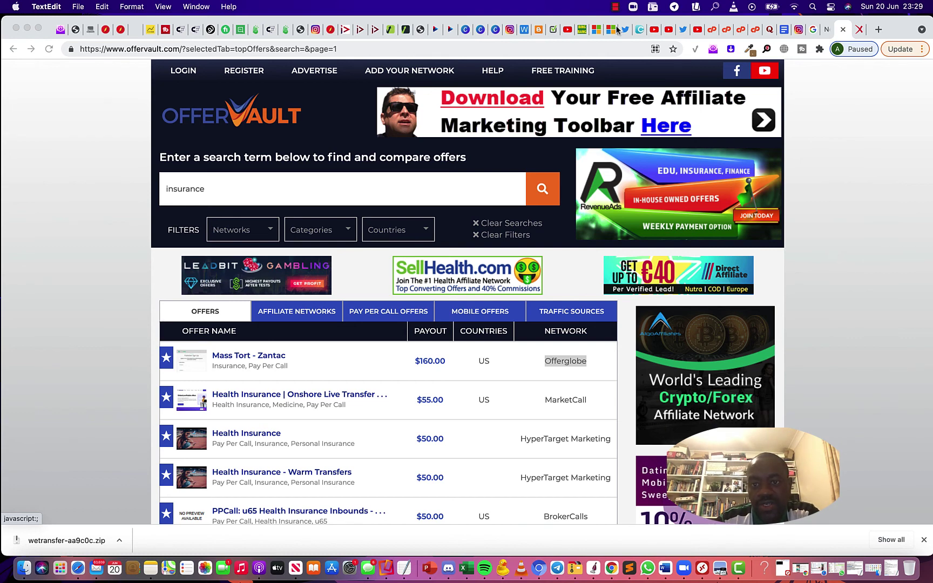
click(615, 7)
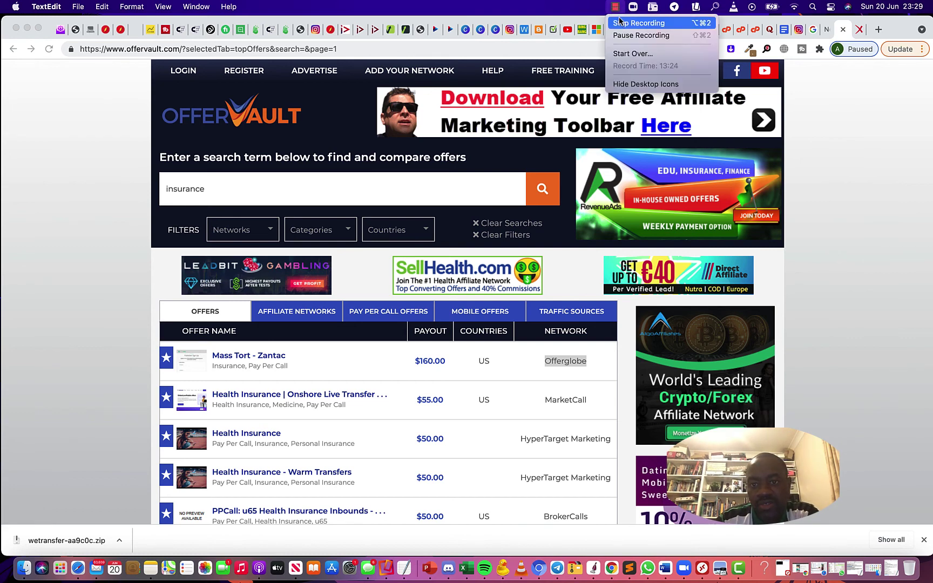